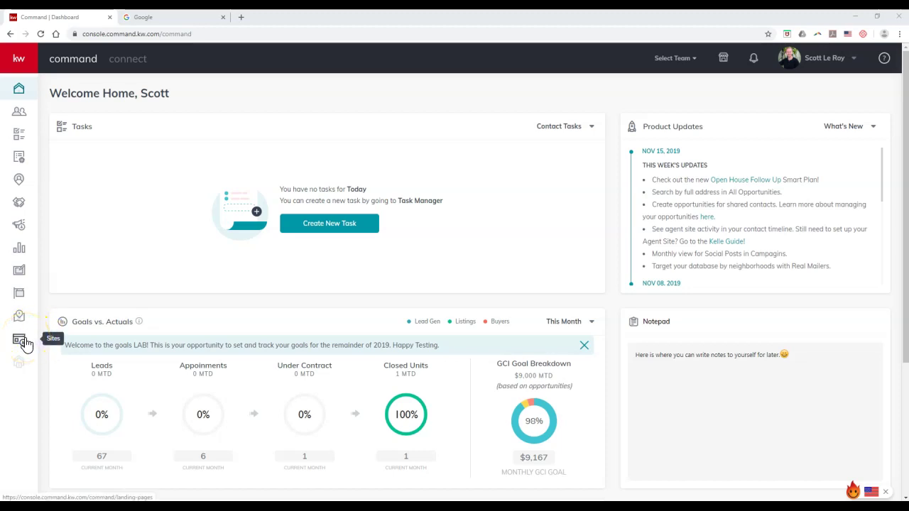
Go to Sites and show the list of Agent Site Pages.
left_click(22, 342)
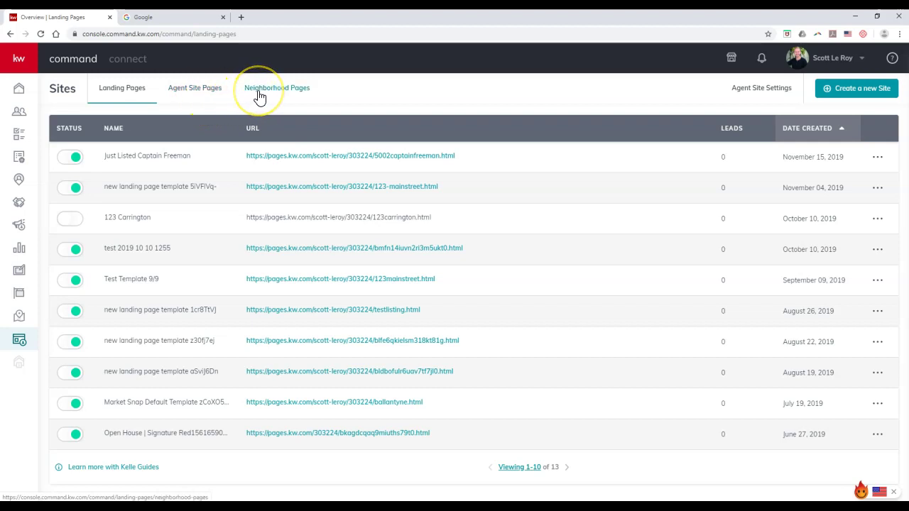
left_click(205, 95)
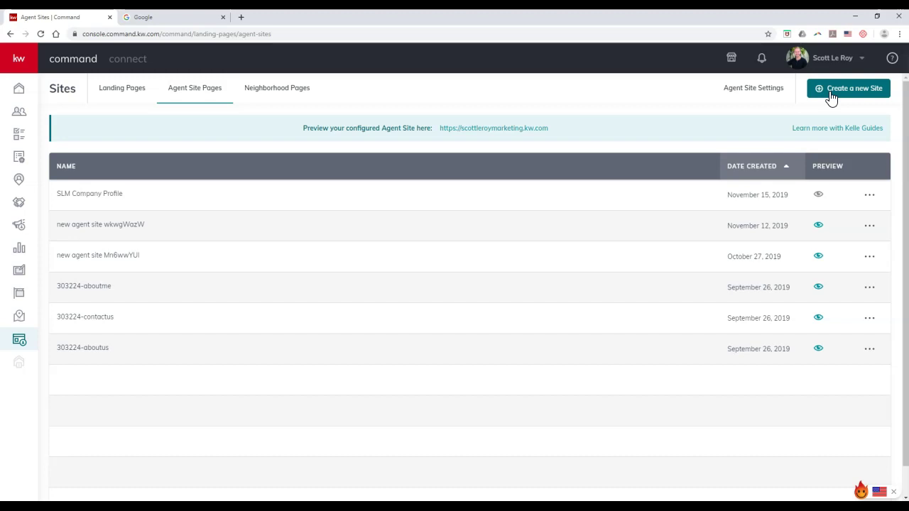
Create a new site page set to display On My Agent Site.
left_click(831, 92)
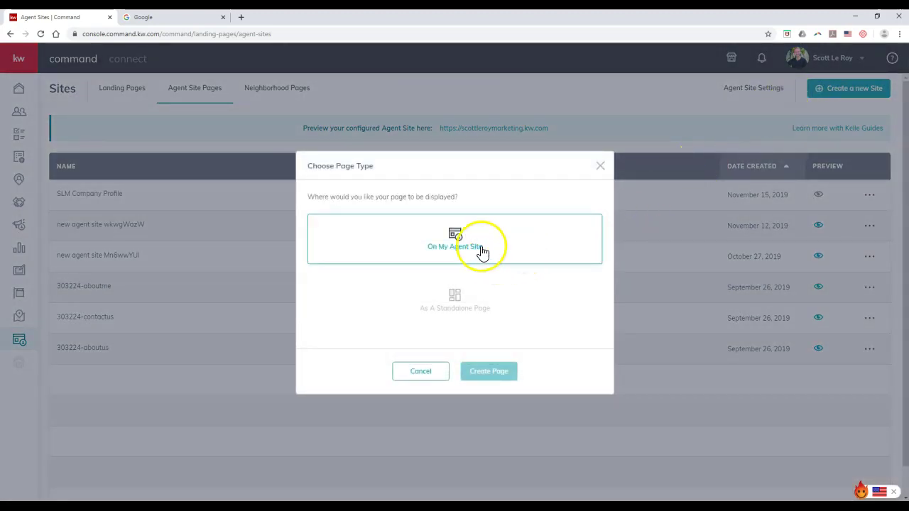
left_click(467, 261)
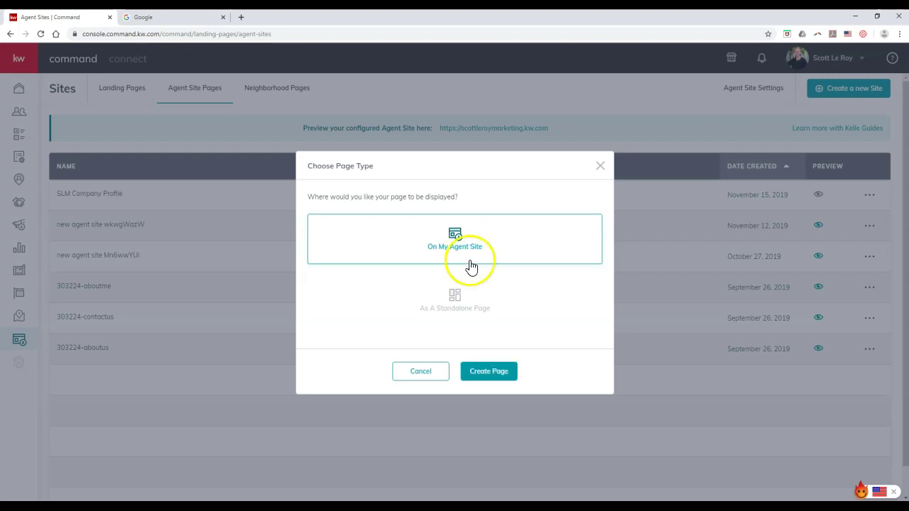
left_click(484, 380)
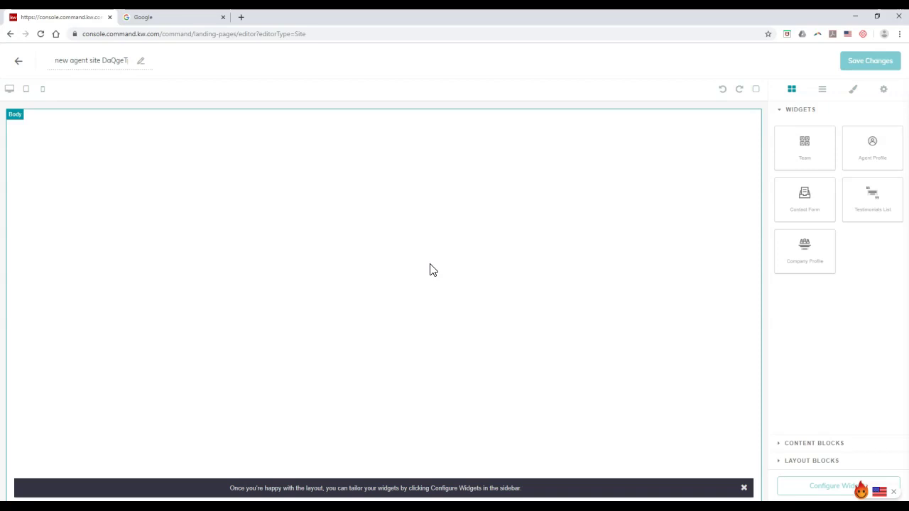
Rename the new page title to 'App'.
left_click(81, 61)
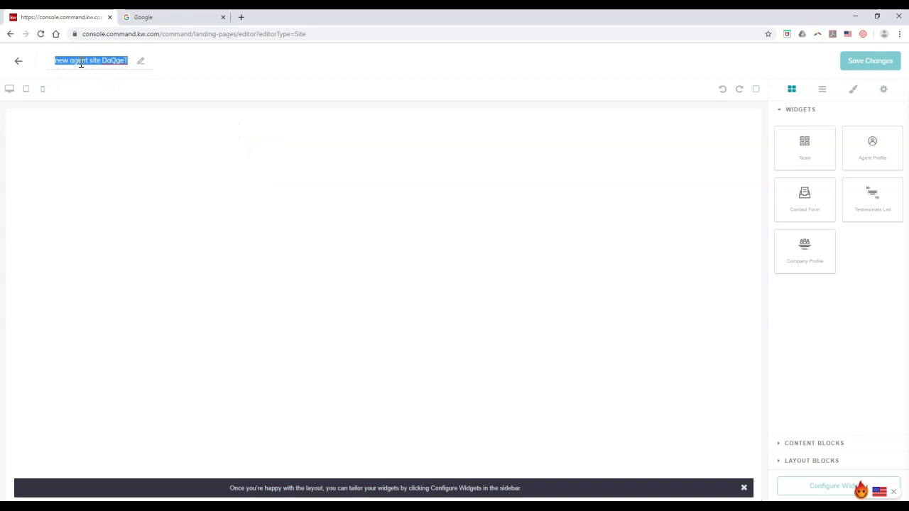
type("App")
left_click(201, 61)
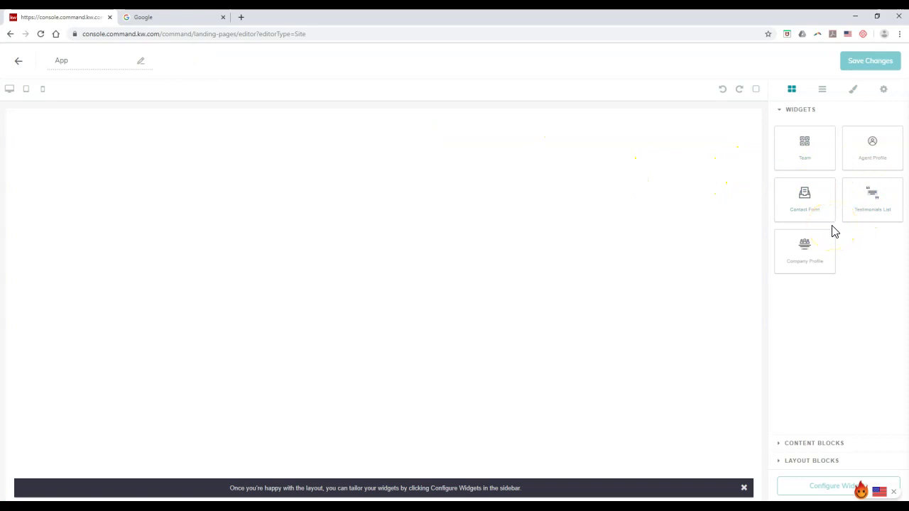
Add a Contact Form widget and place a Text content block above it.
left_click_drag(828, 215, 741, 214)
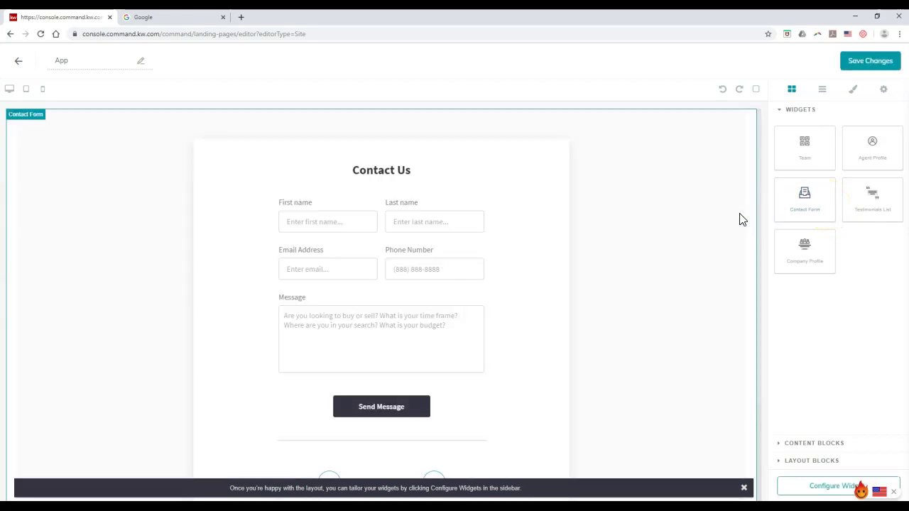
left_click(790, 446)
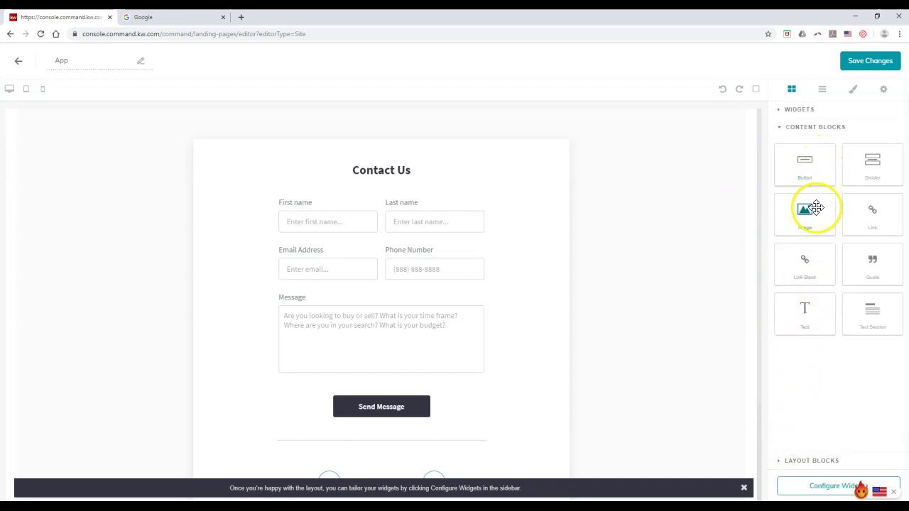
left_click_drag(822, 314, 678, 146)
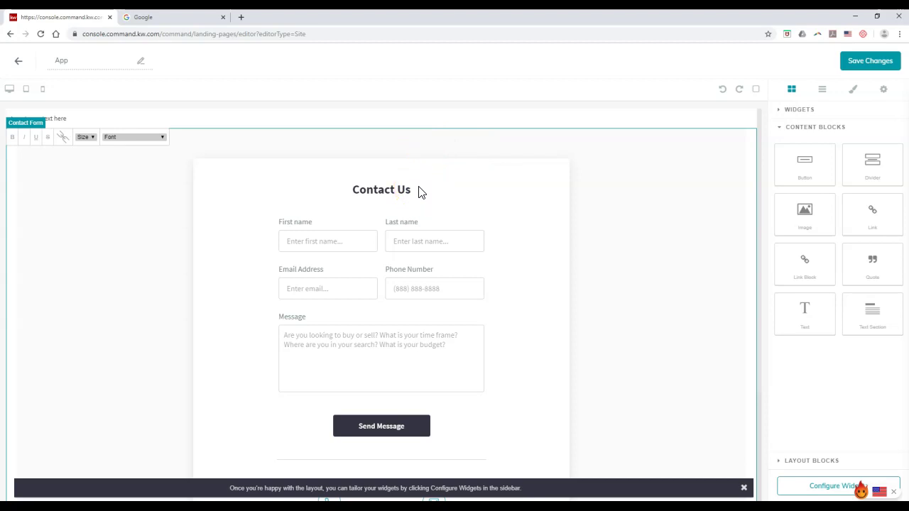
Select the top text block's placeholder text and delete it, removing the block.
left_click(110, 123)
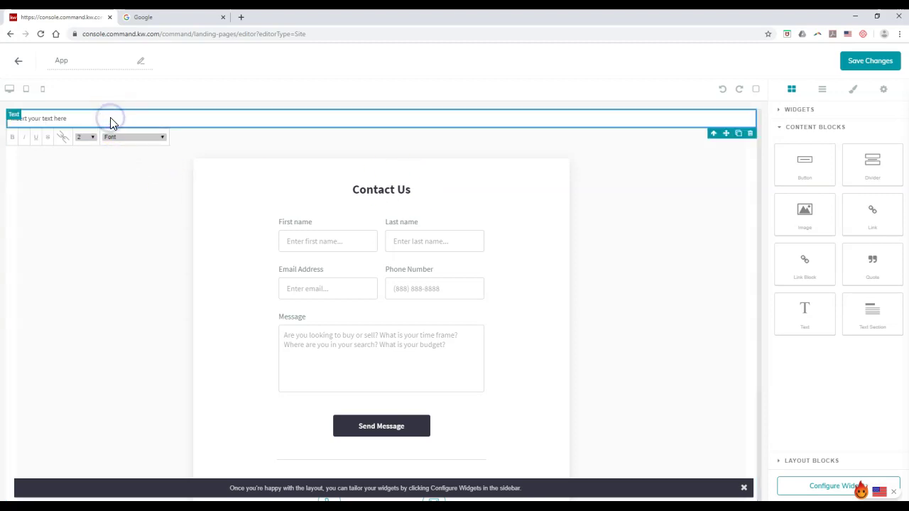
left_click(110, 121)
left_click(85, 120)
mouse_move(76, 122)
left_mouse_down()
mouse_move(43, 120)
mouse_move(65, 119)
left_mouse_up()
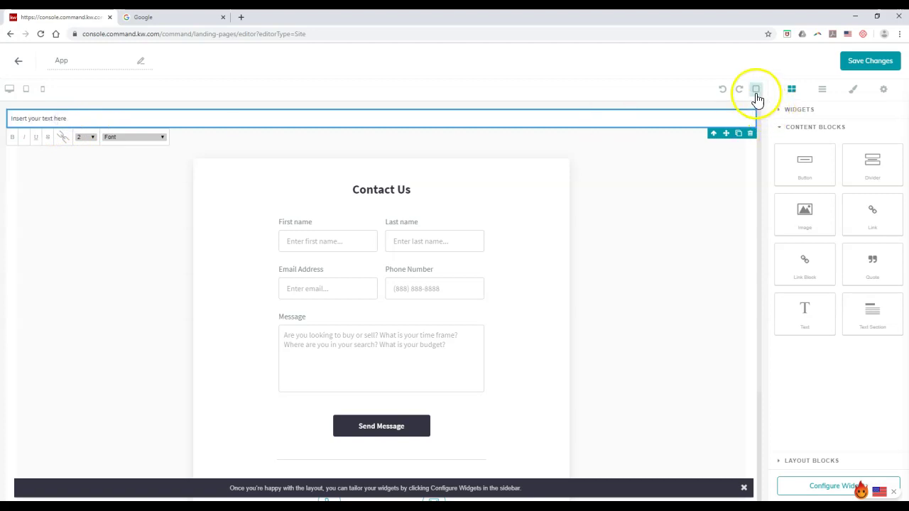
left_click(756, 92)
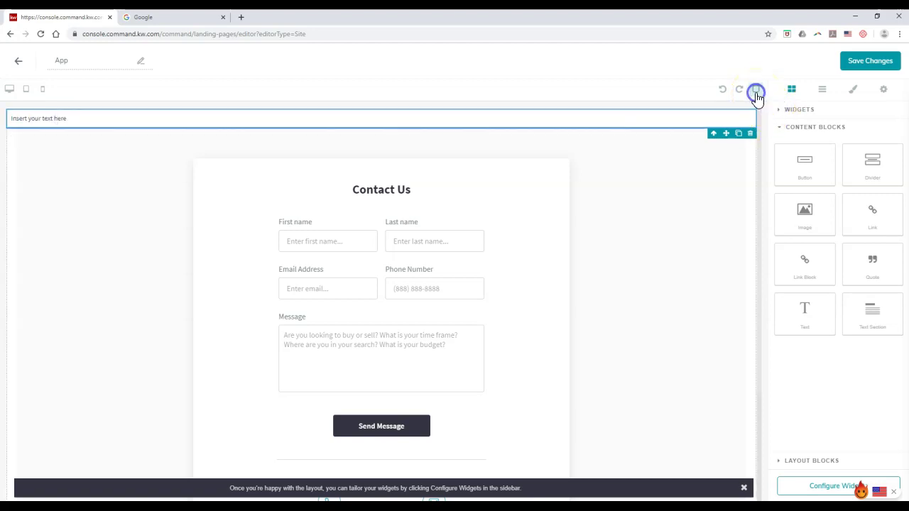
left_click(64, 120)
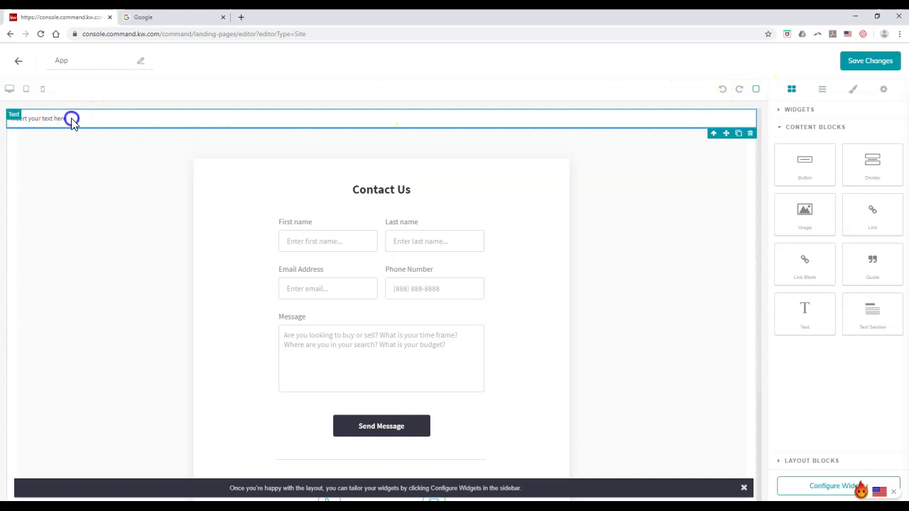
left_click(756, 89)
left_click_drag(64, 117, 10, 117)
key("BackSpace")
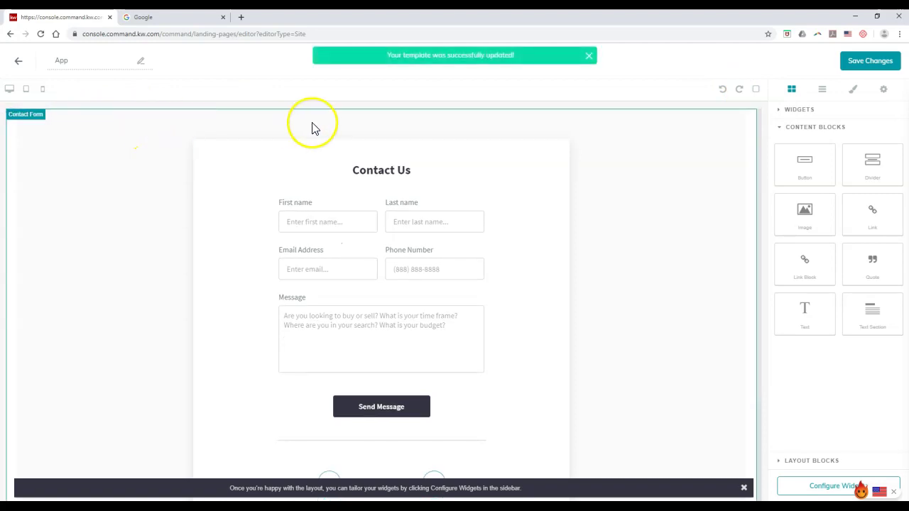
Re-add a Text block at the top and clear its placeholder text.
left_click_drag(804, 306, 618, 140)
left_click(50, 118)
left_click_drag(64, 121, 13, 123)
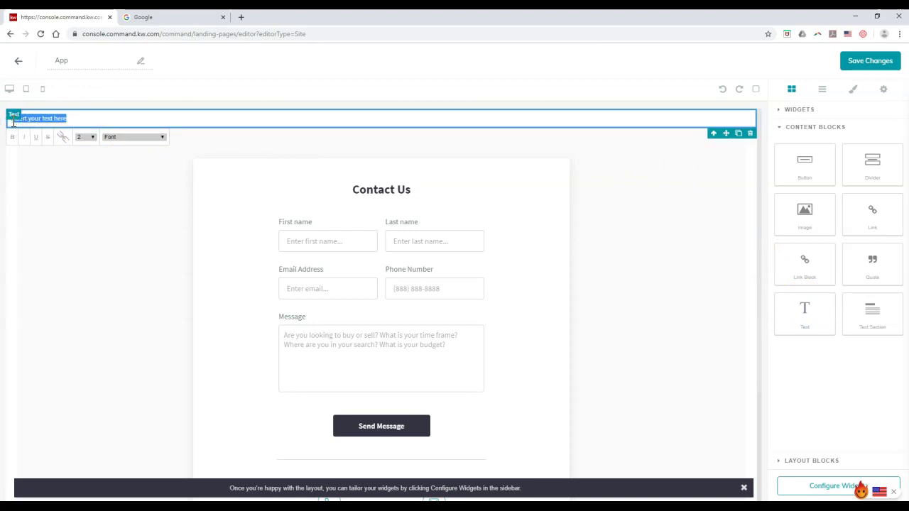
key("BackSpace")
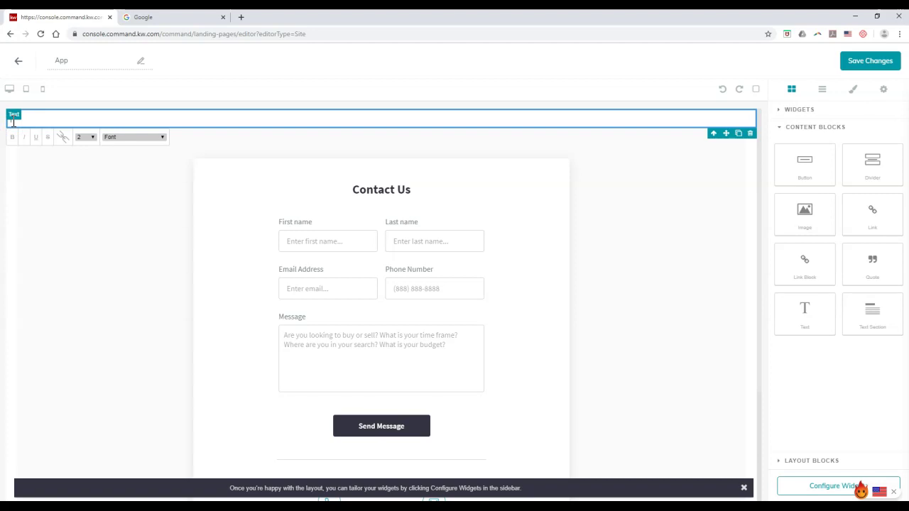
left_click(48, 121)
Search Google for 'iframe generator'.
left_click(179, 24)
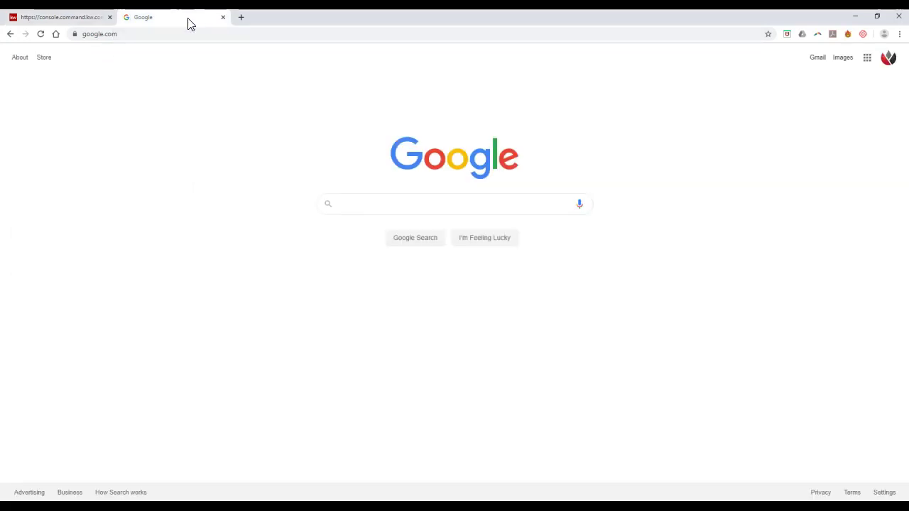
left_click(349, 203)
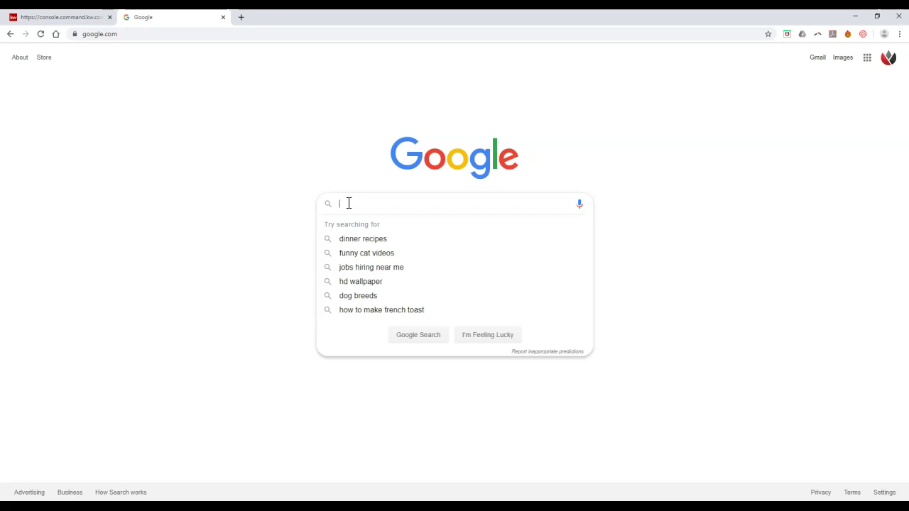
type("iframe ge")
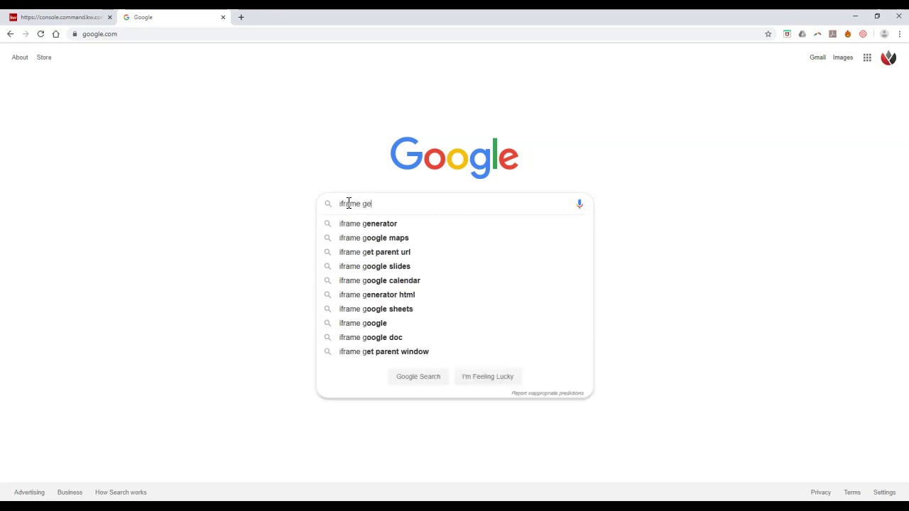
type("nerator")
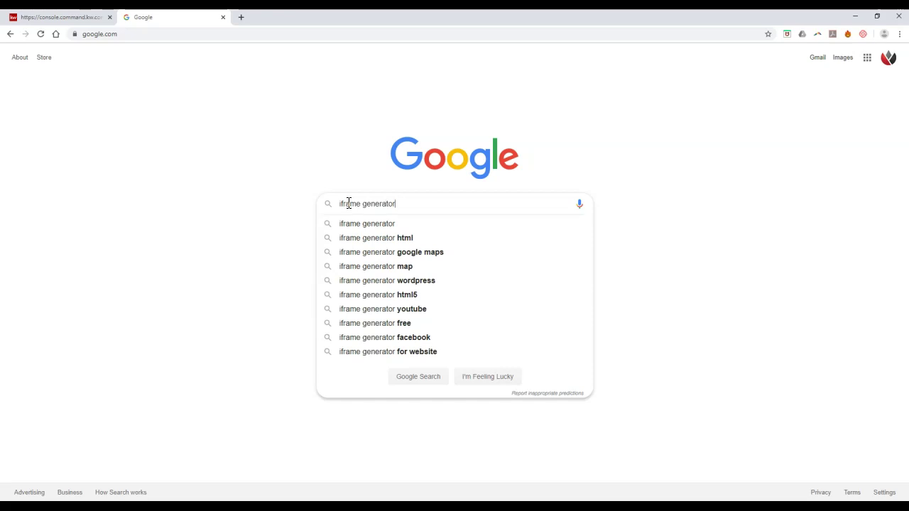
key("Return")
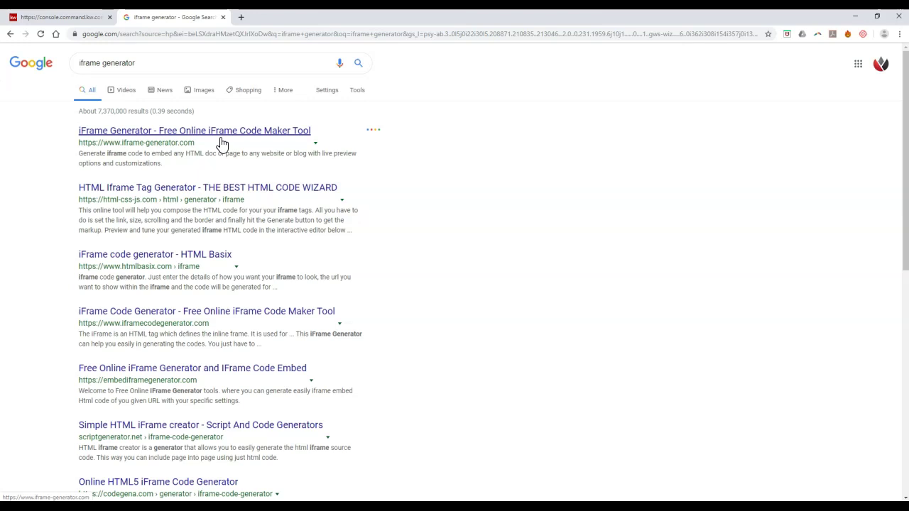
left_click(221, 138)
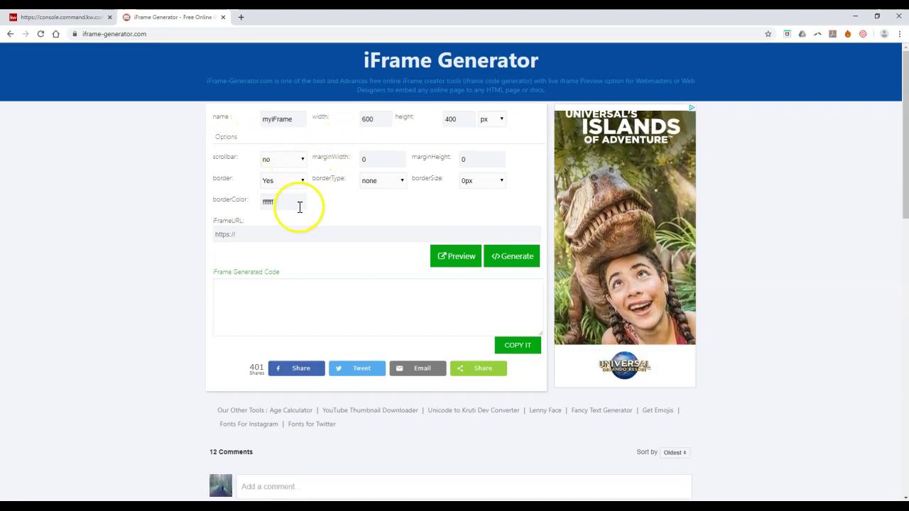
left_click(250, 232)
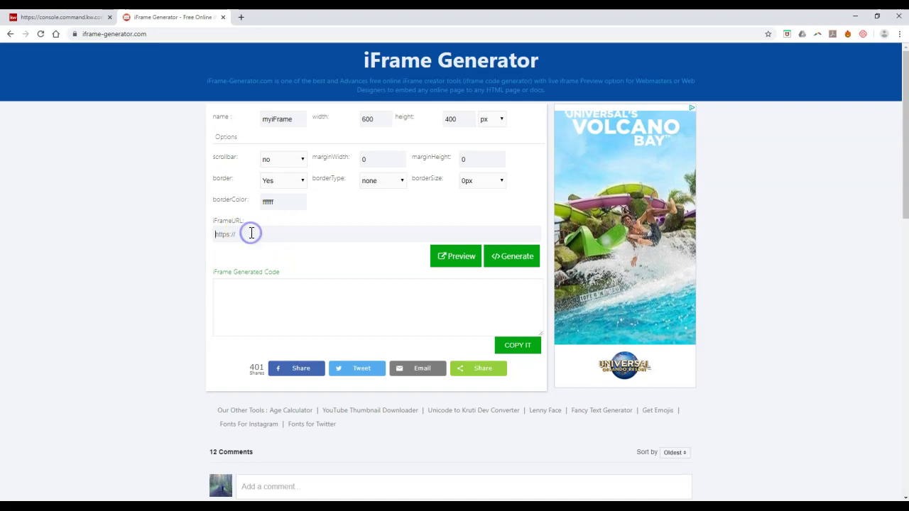
type("https")
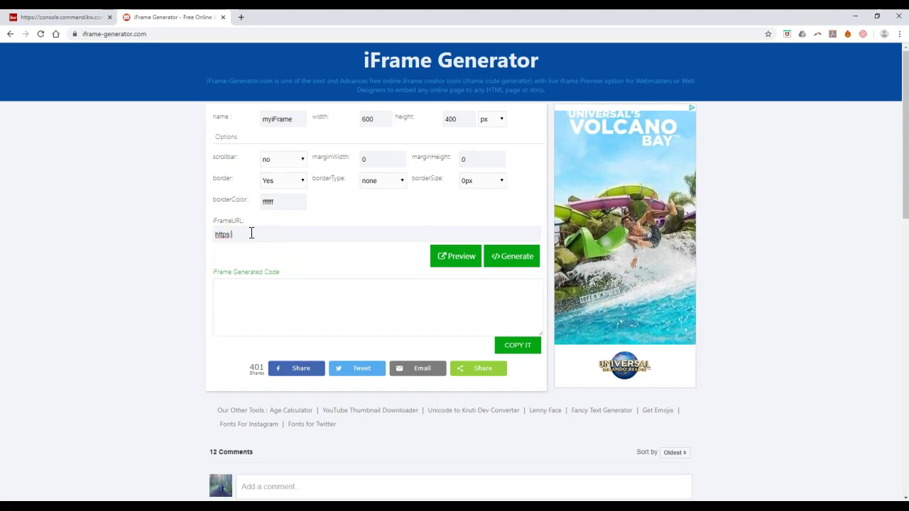
type("://app.kw.com")
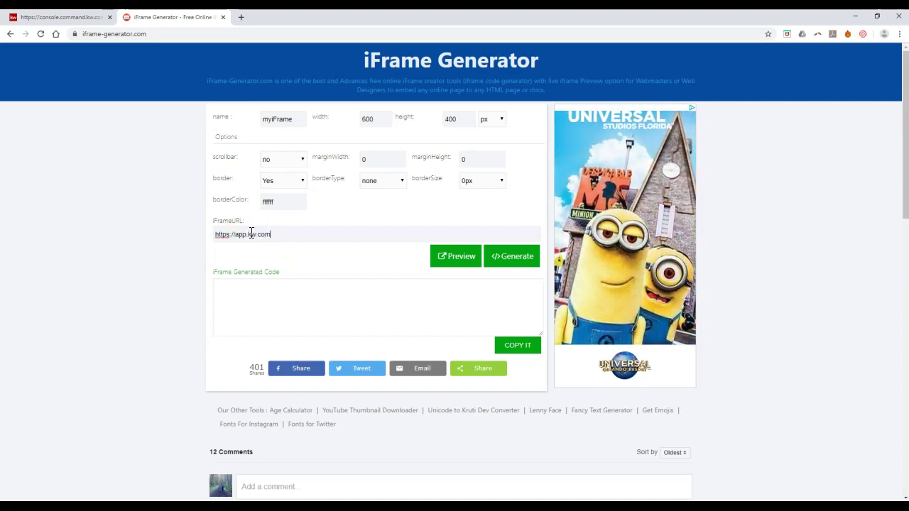
type("/kw")
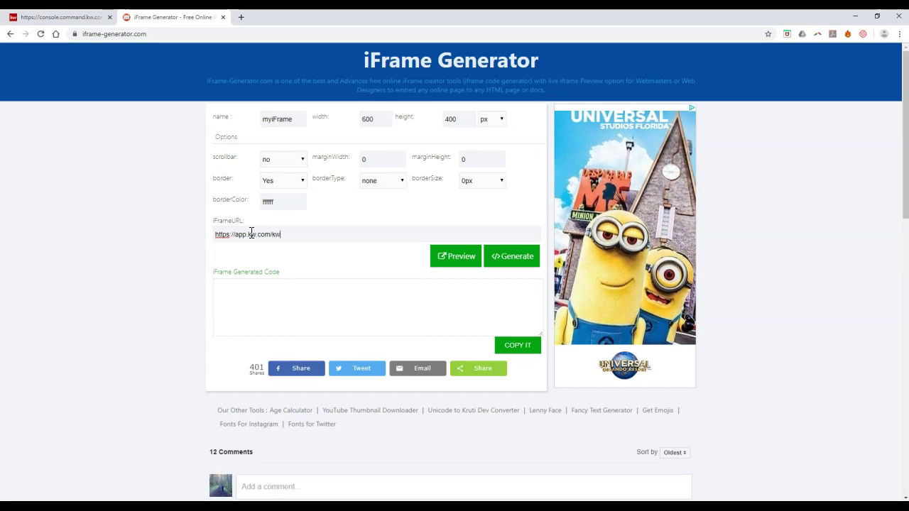
type("2ju5po")
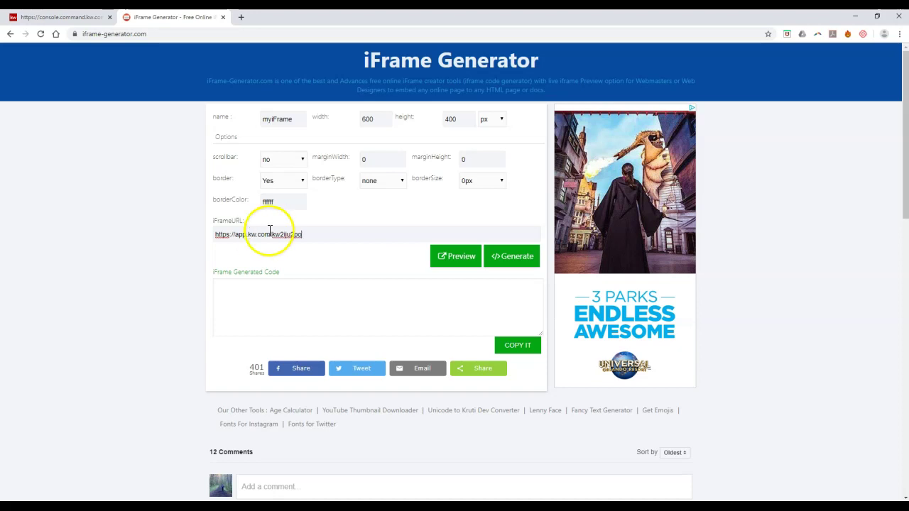
Copy the app link into a new tab to confirm it loads, then close that tab.
left_click_drag(302, 234, 211, 235)
key("ctrl+c")
left_click(240, 17)
key("ctrl+v")
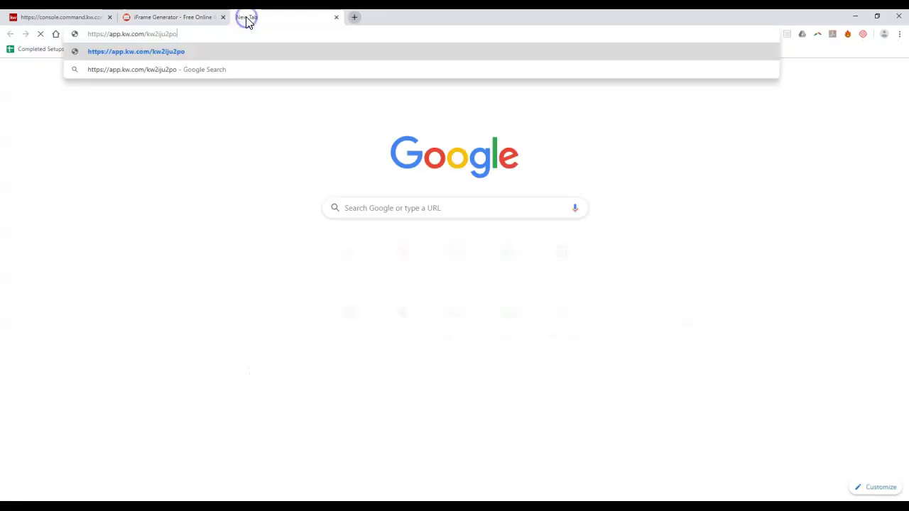
key("Return")
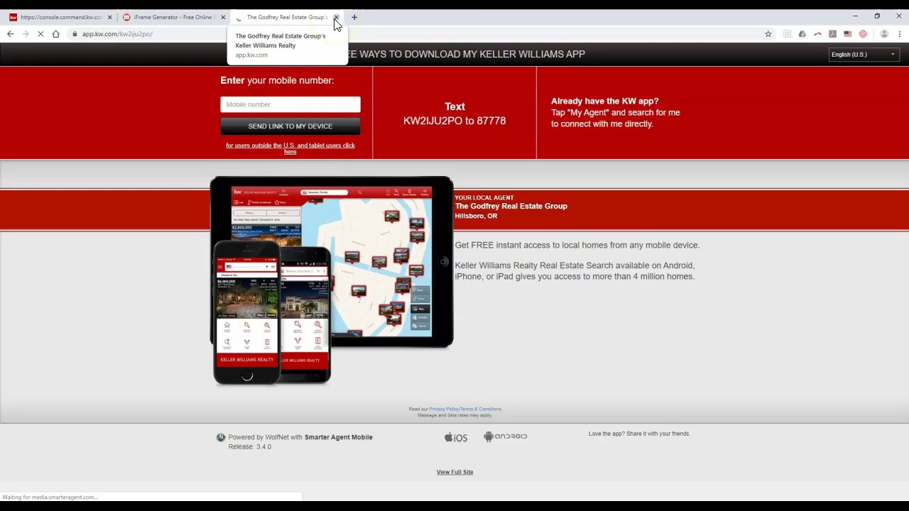
left_click(335, 18)
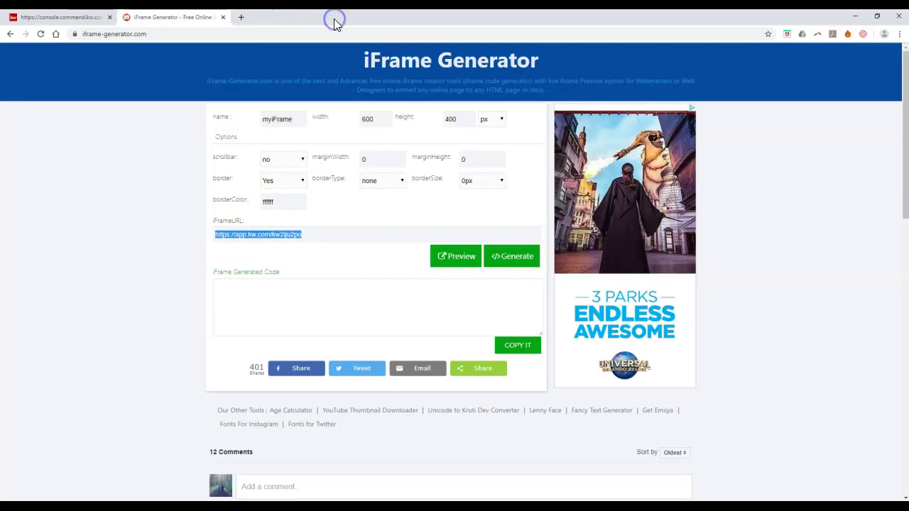
left_click(213, 237)
left_click(220, 189)
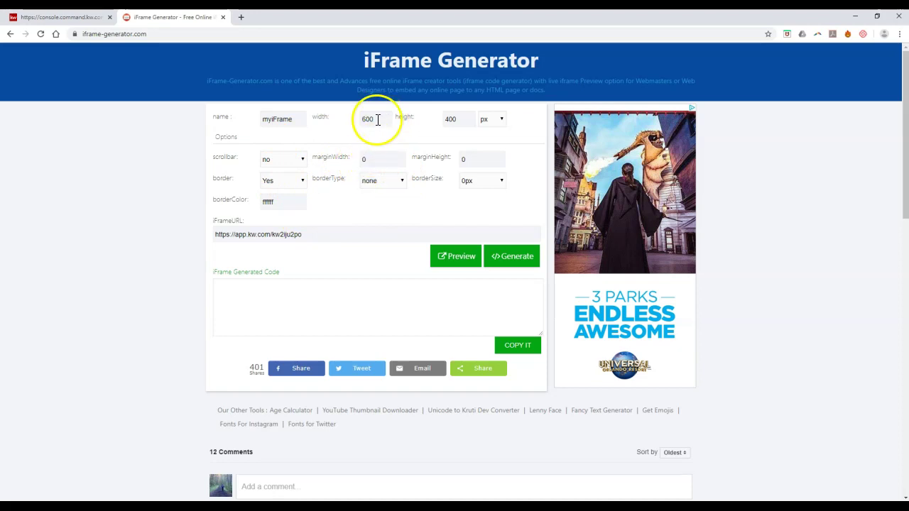
Set the frame height to 800, scrollbar to yes, and border to No.
left_click(448, 119)
left_click(367, 120)
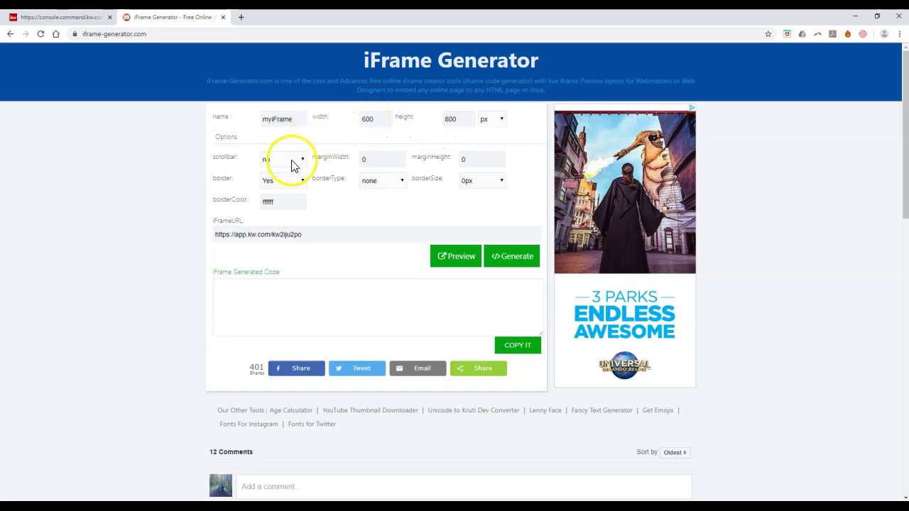
left_click(282, 182)
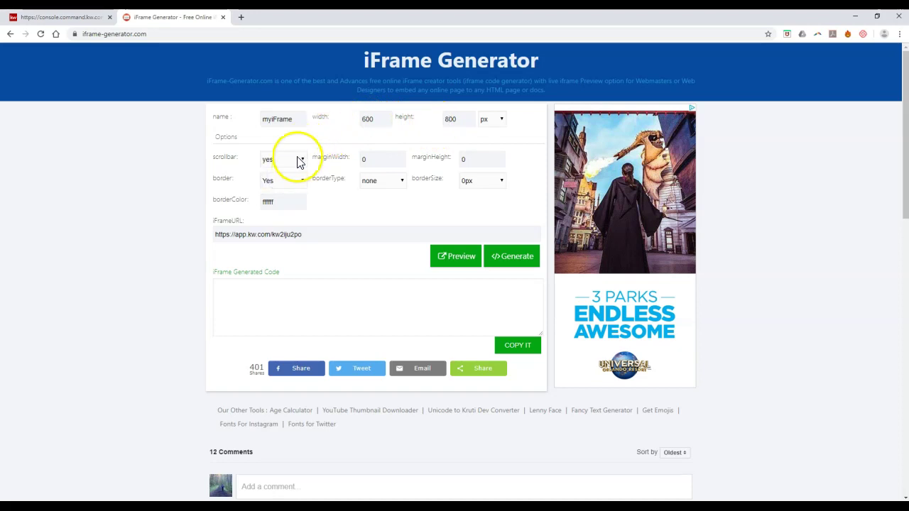
left_click(298, 181)
left_click(280, 201)
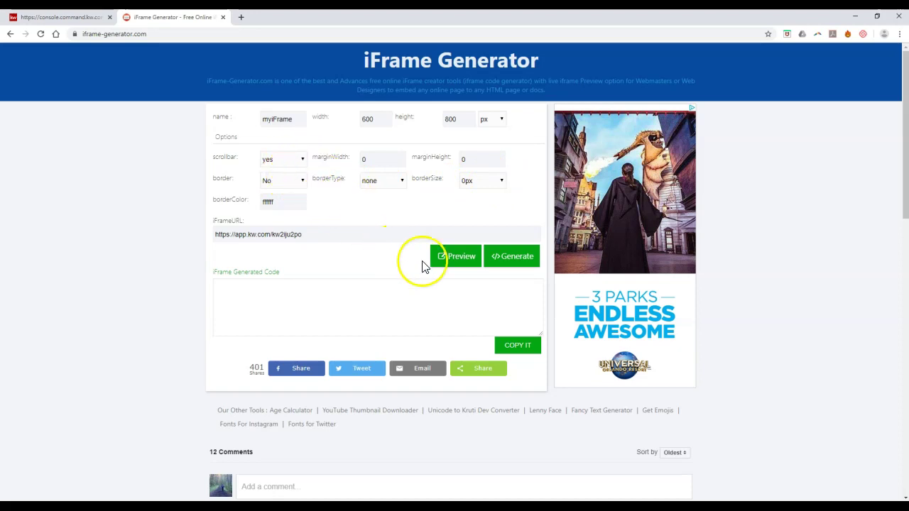
Generate the iframe embed code, copy it, and return to the KW page editor.
left_click(458, 259)
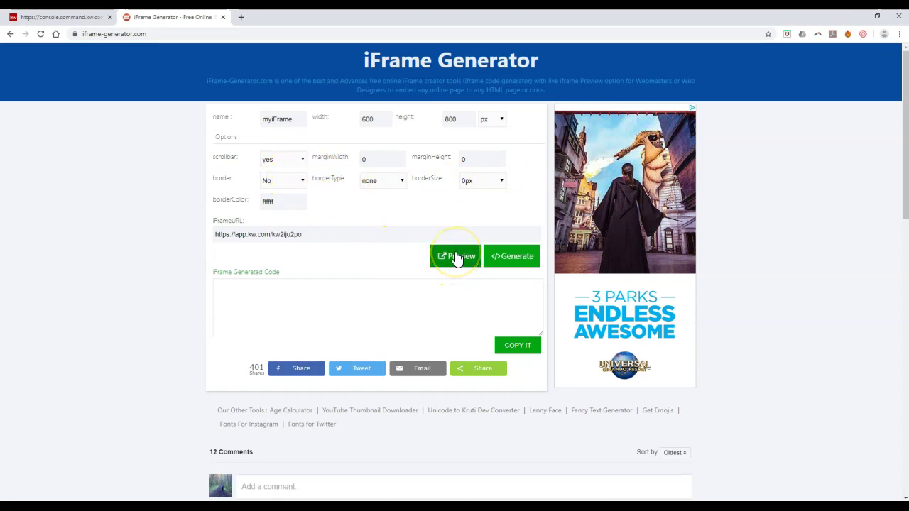
left_click(501, 260)
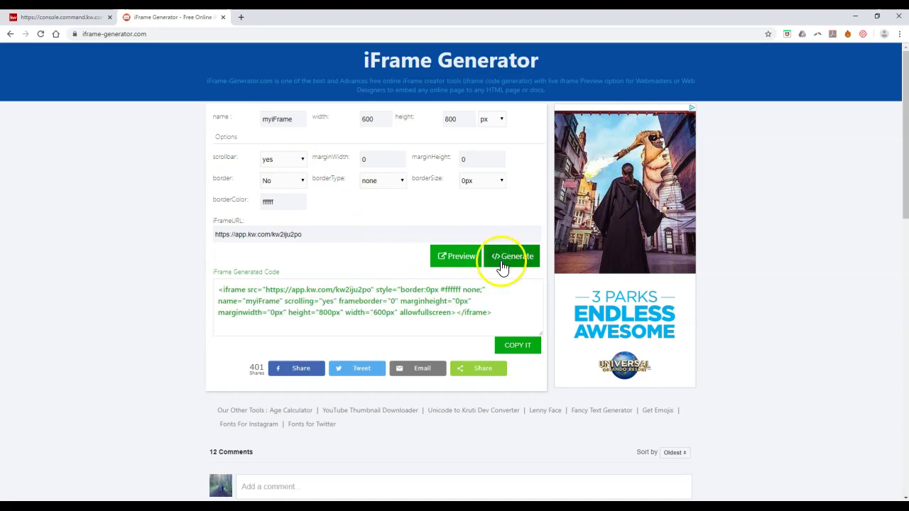
left_click(502, 319)
left_click(502, 318)
left_click_drag(497, 314, 217, 304)
left_click(237, 287)
left_click(217, 291)
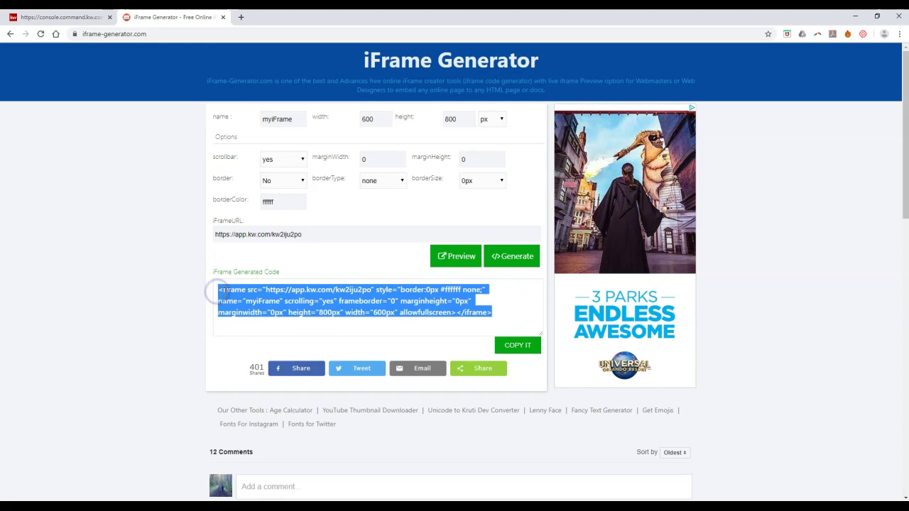
left_click(520, 353)
right_click(416, 304)
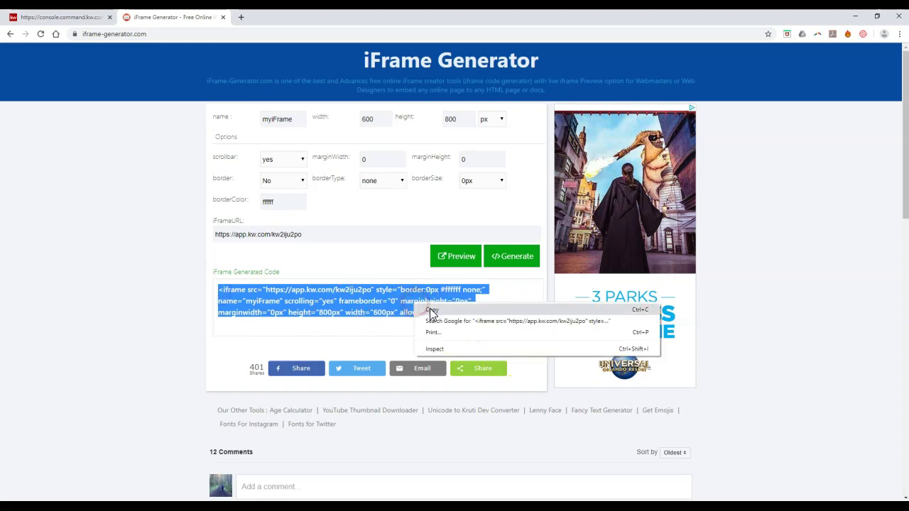
left_click(431, 310)
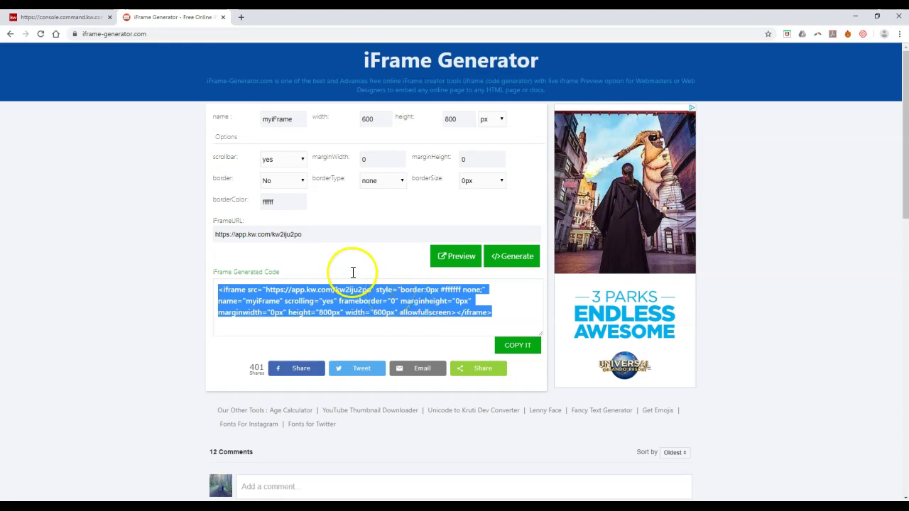
left_click(60, 17)
left_click(95, 119)
Paste the iframe embed code into the top text block and save the page.
key("ctrl+v")
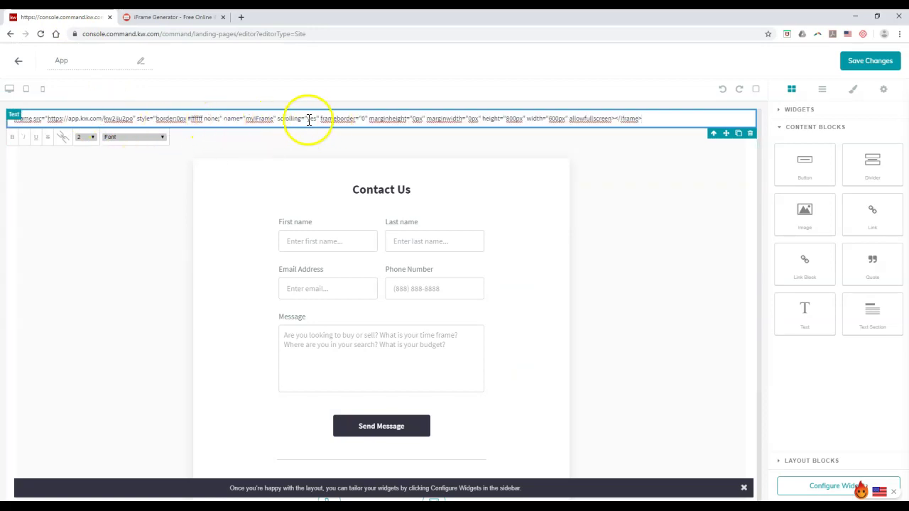
left_click(348, 62)
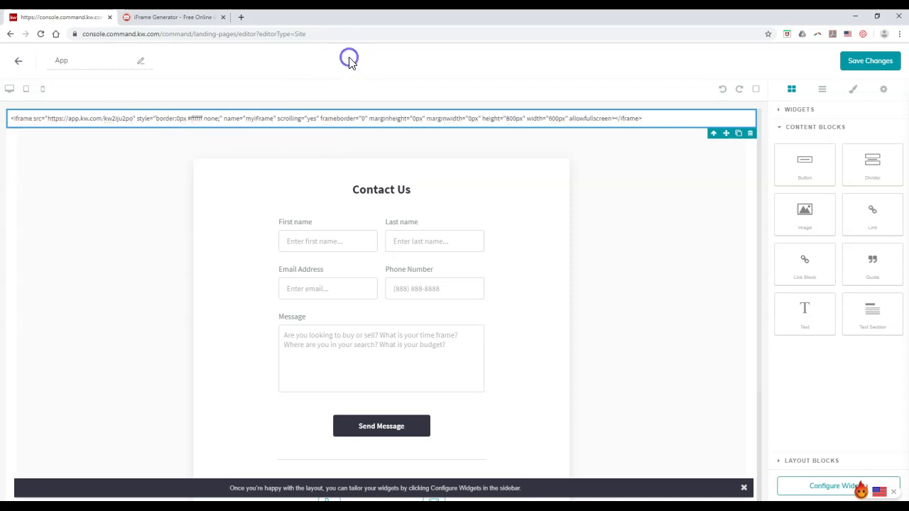
Save and apply the Contact widget settings, then save and publish App as an agent site.
left_click(806, 489)
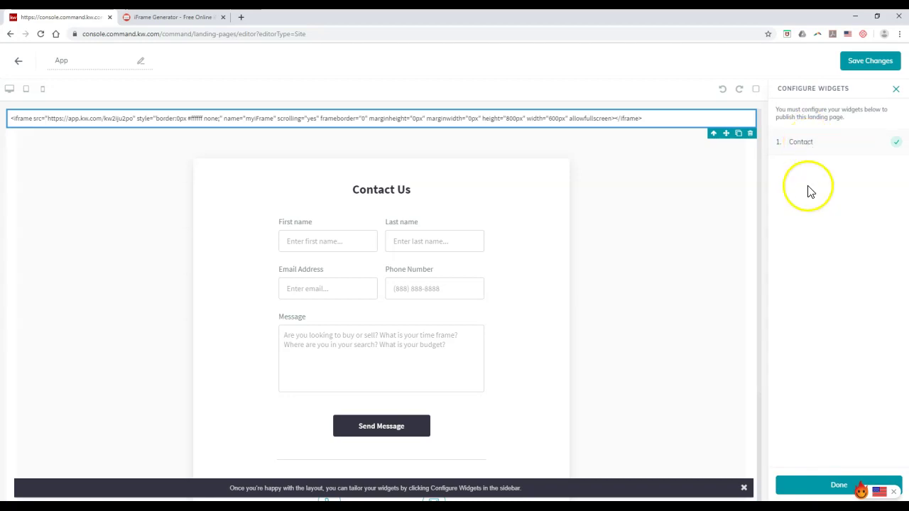
left_click(819, 143)
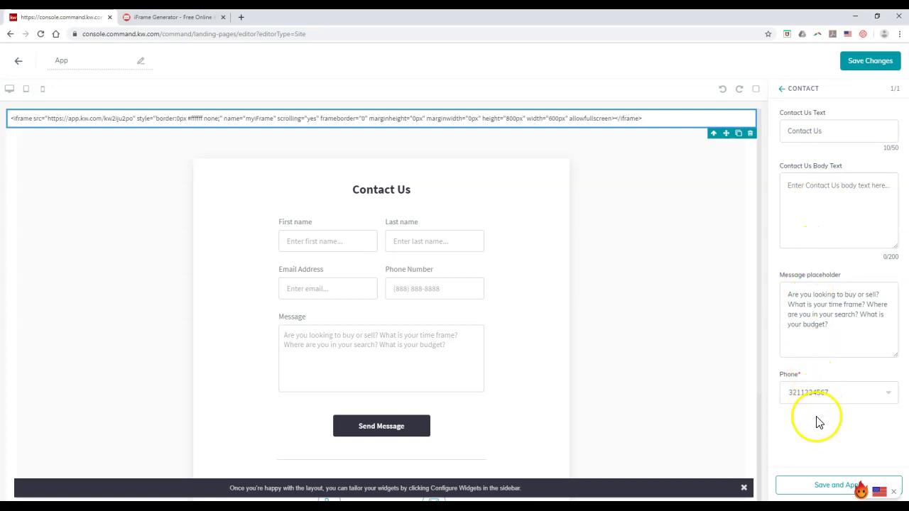
left_click(818, 486)
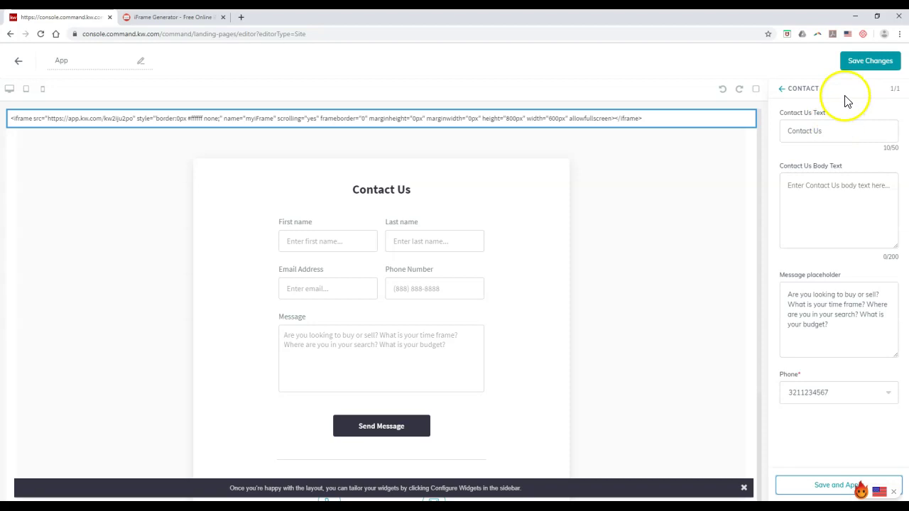
left_click(862, 64)
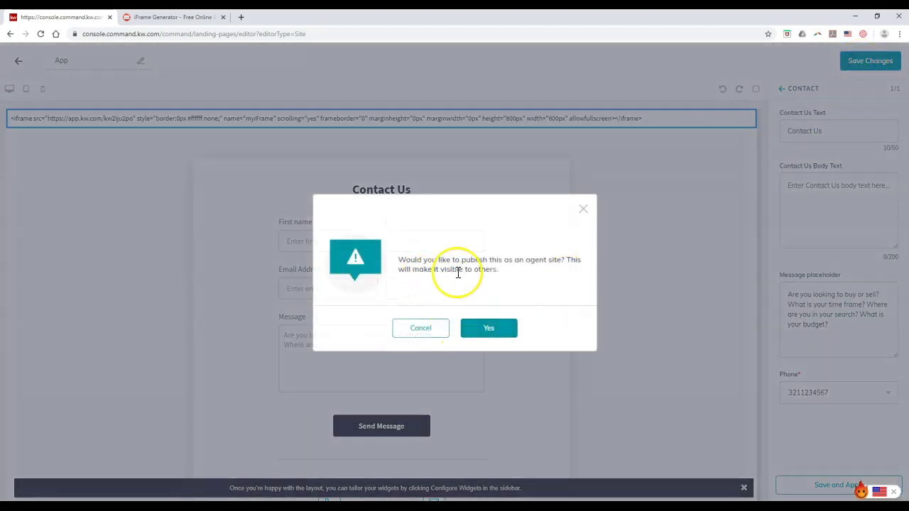
left_click(484, 328)
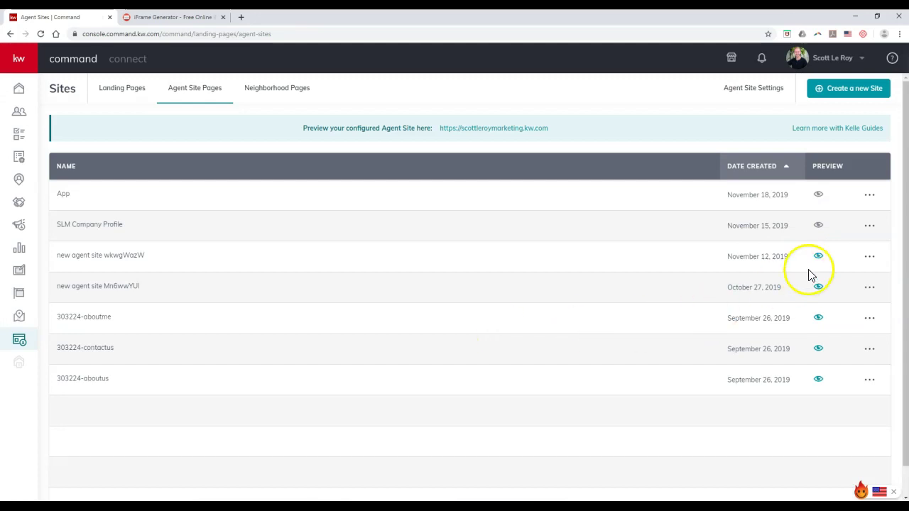
mouse_move(821, 201)
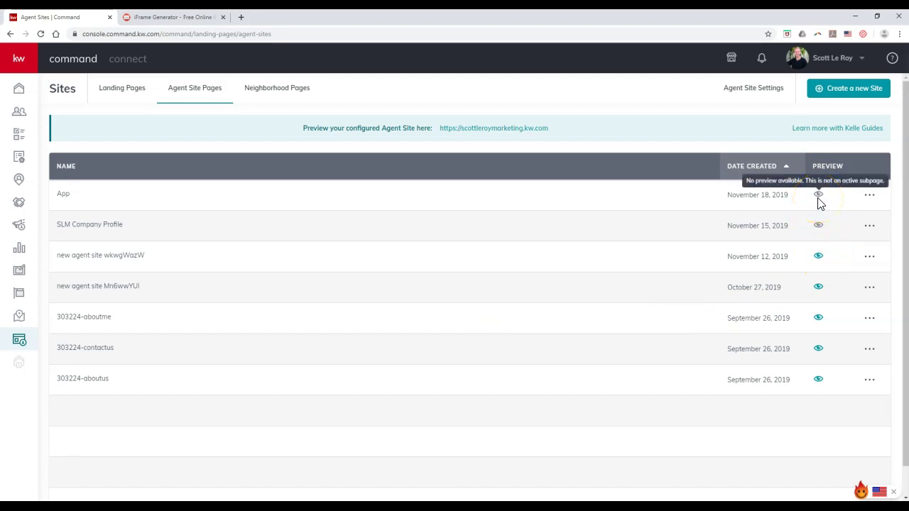
Add a site navigation page titled 'Download My APP' with URL slug /app.
left_click(757, 95)
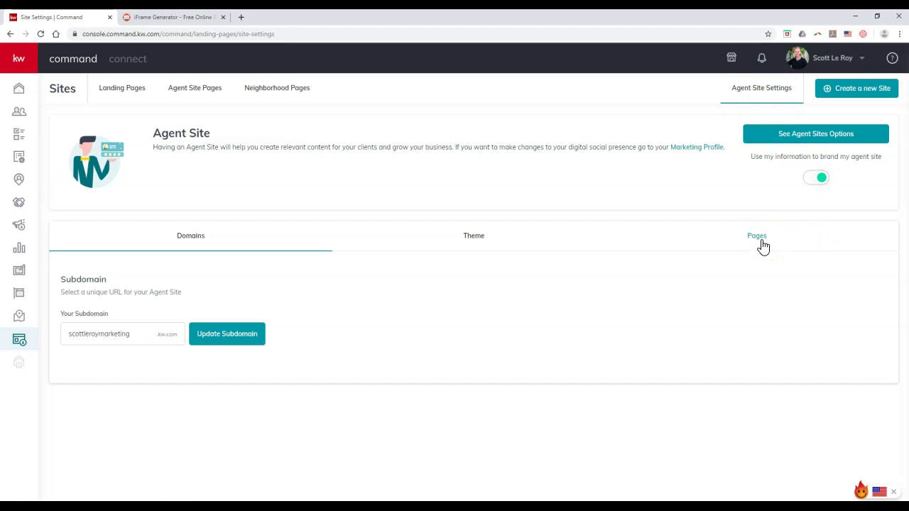
left_click(761, 241)
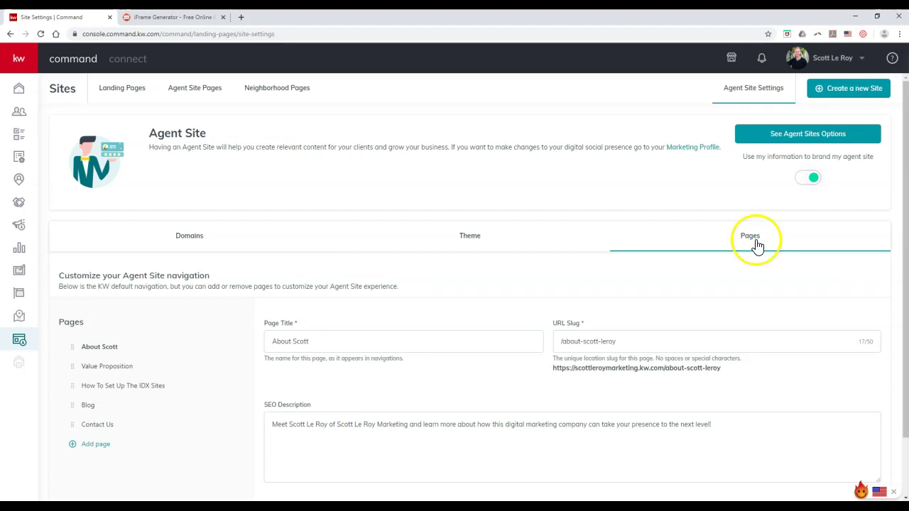
left_click(93, 448)
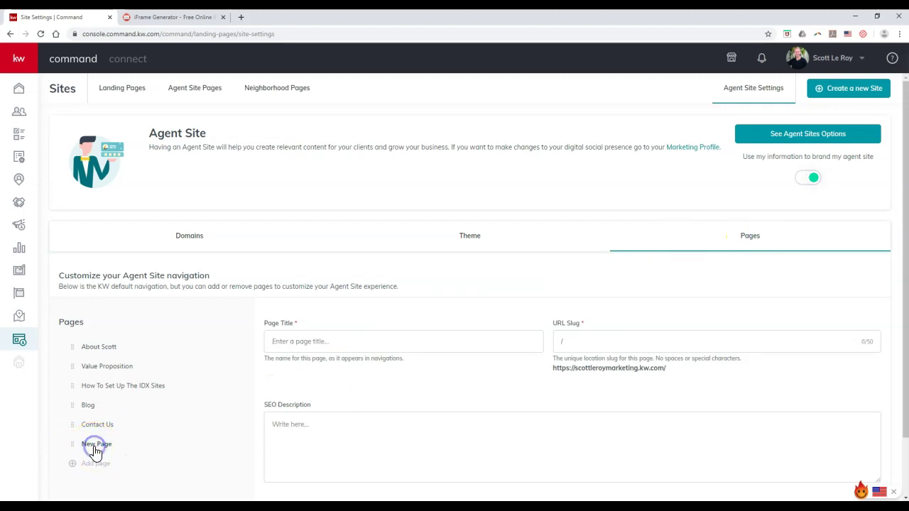
left_click(321, 348)
type("Download My APP")
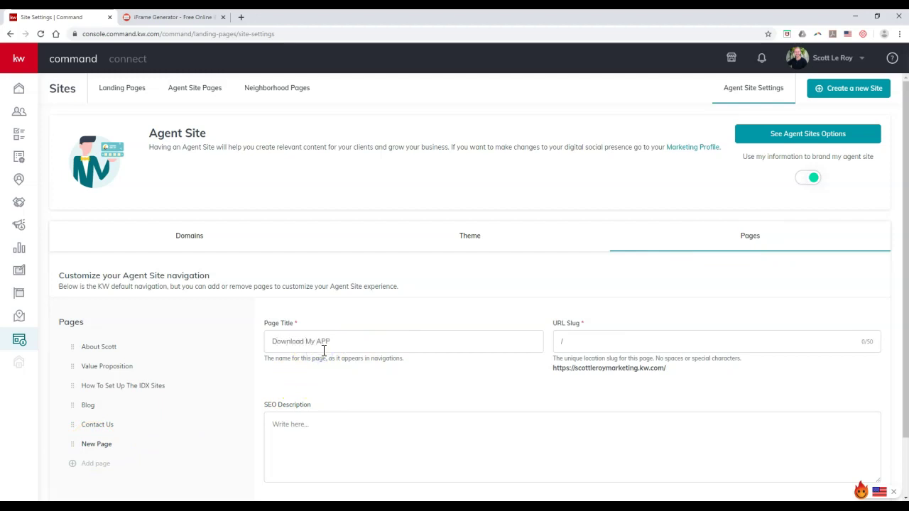
left_click(610, 344)
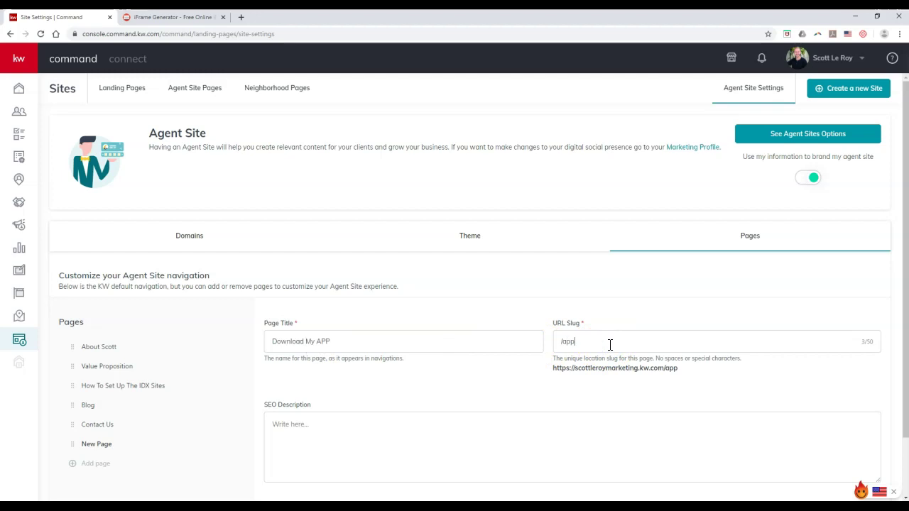
scroll(428, 341, "down", 1)
left_click(385, 356)
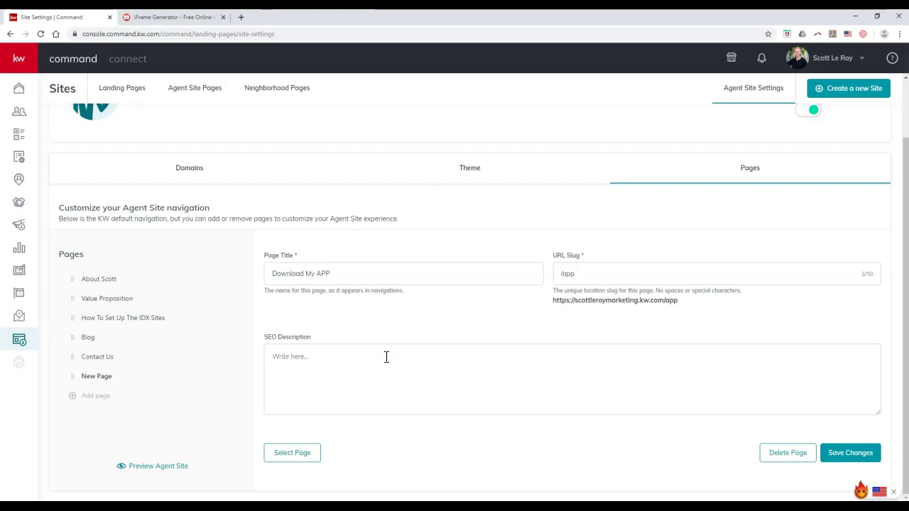
Link the Download My APP item to the App page, save it, and move it above Contact Us.
left_click(293, 456)
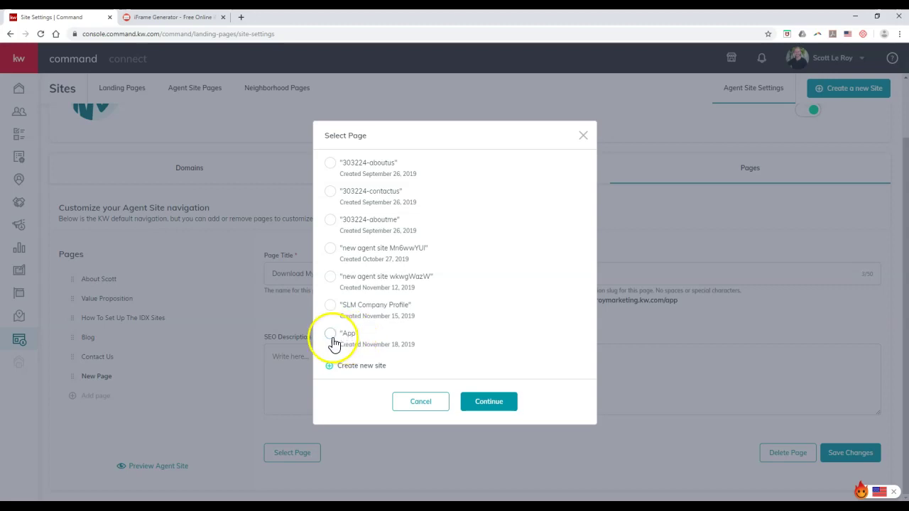
left_click(331, 335)
left_click(483, 402)
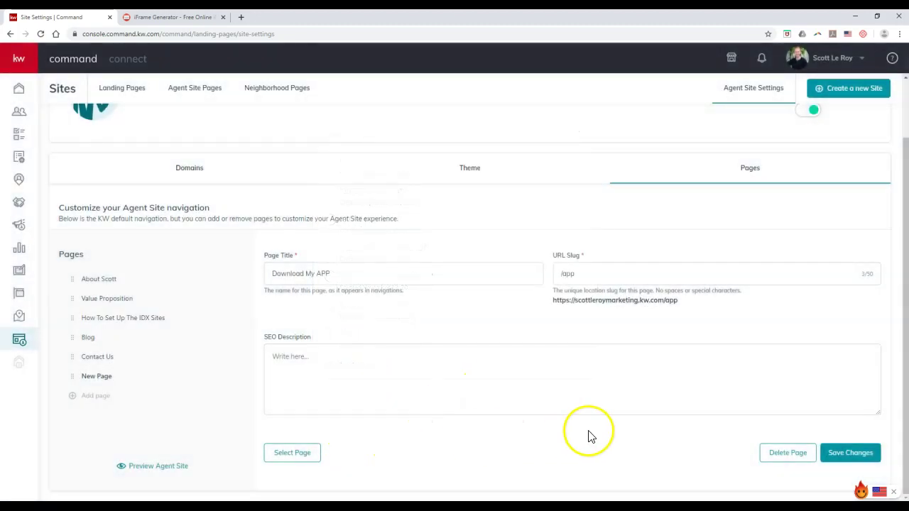
left_click(844, 452)
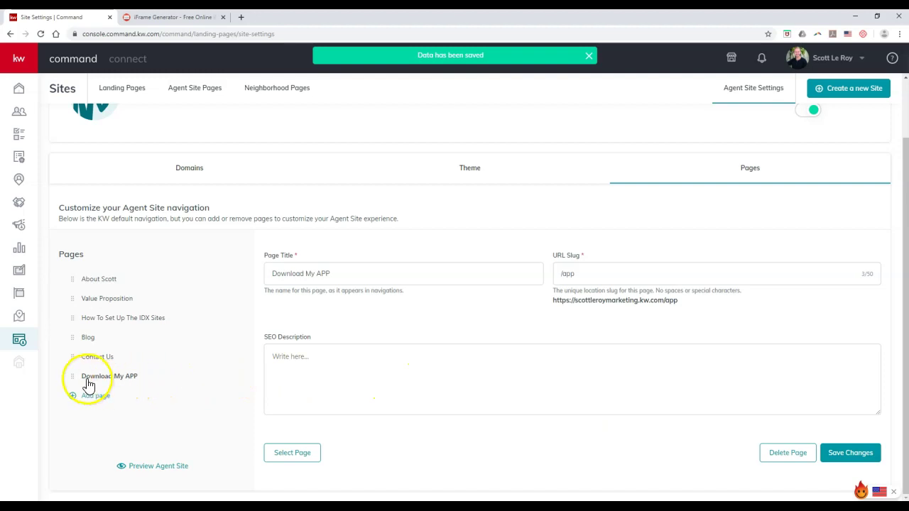
left_click_drag(88, 385, 90, 364)
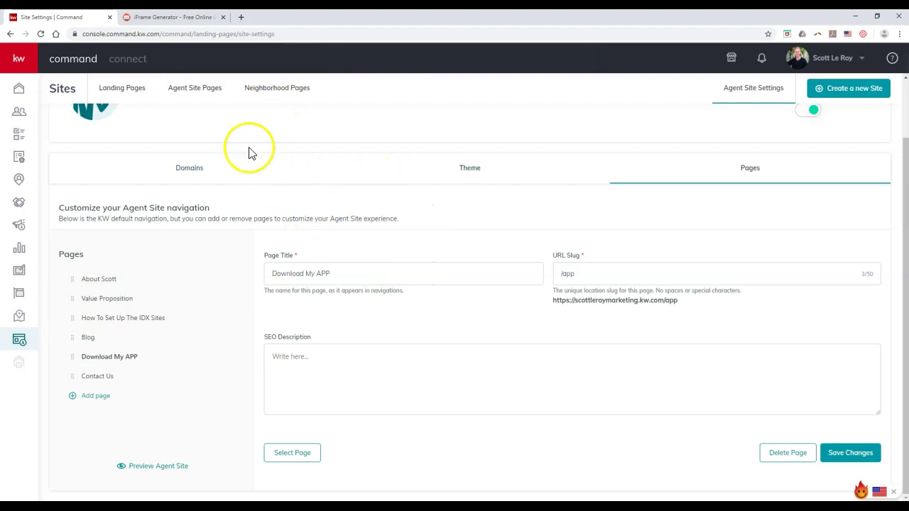
From Agent Site Pages, preview the site and open Download My APP to view the embedded app panel.
left_click(213, 91)
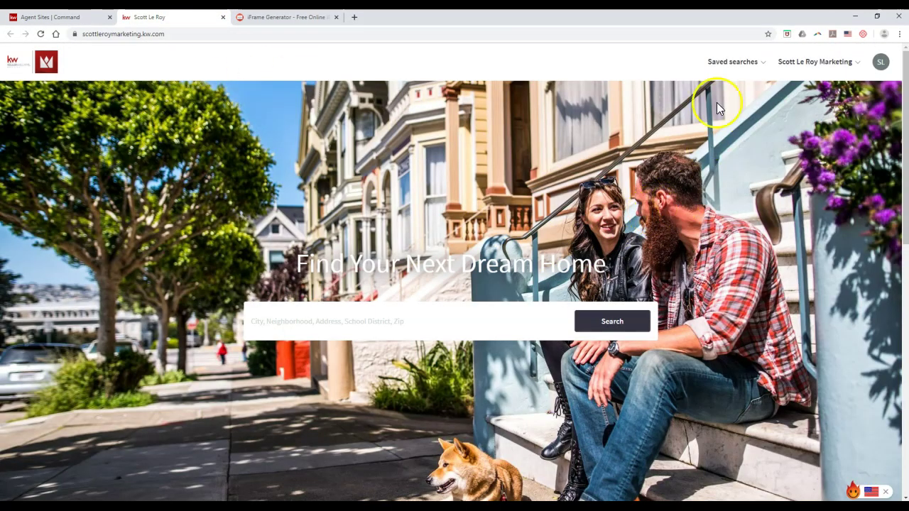
left_click(853, 62)
left_click(817, 190)
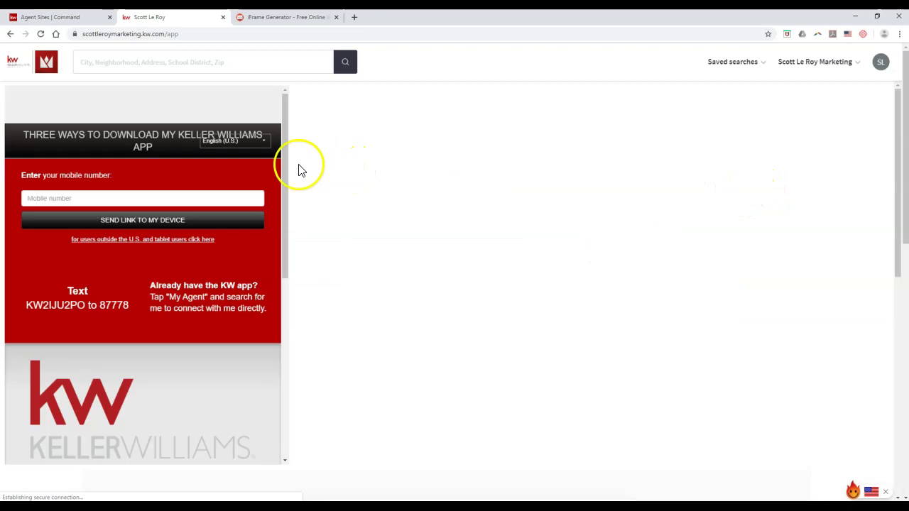
left_click_drag(286, 171, 286, 207)
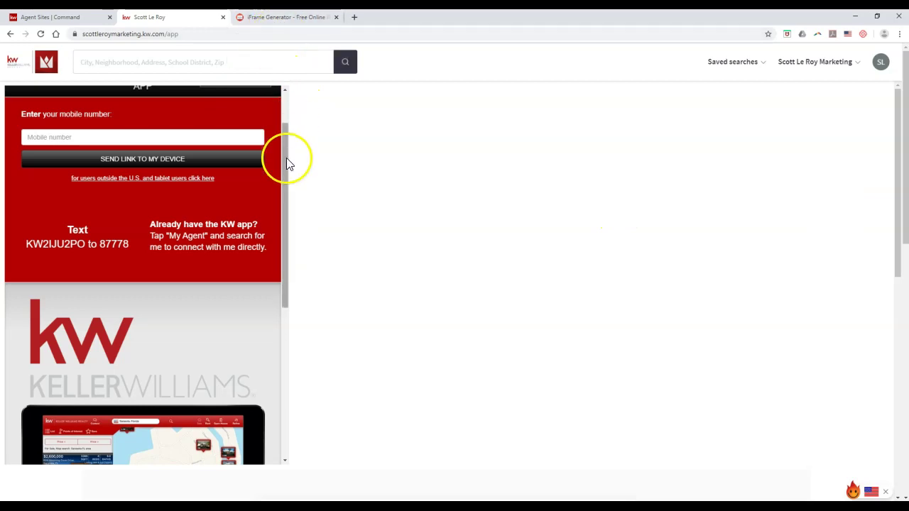
left_click_drag(286, 162, 329, 152)
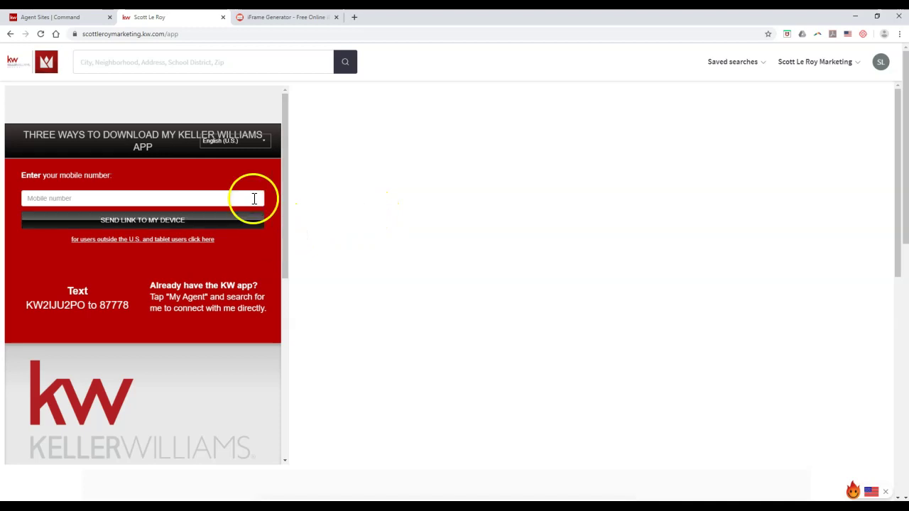
Check the iFrame Generator, scroll through the embedded app panel, then close the agent website.
left_click(249, 16)
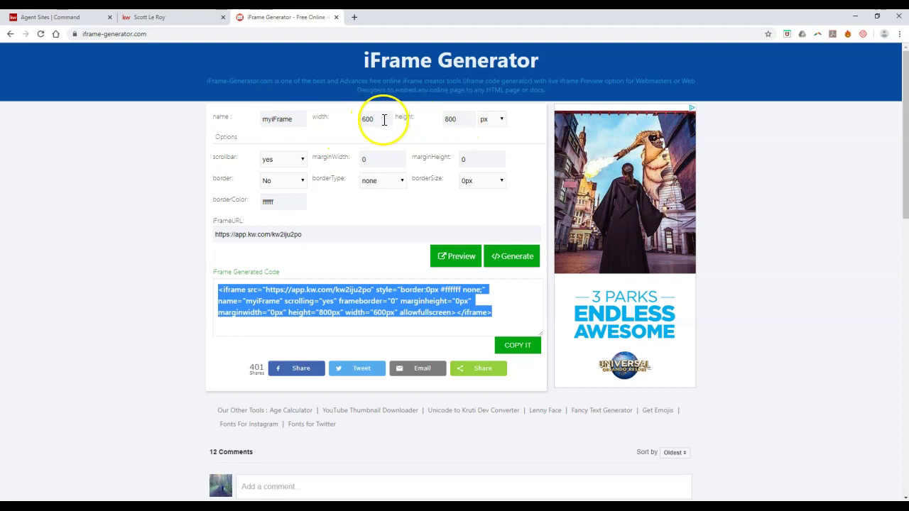
left_click(164, 17)
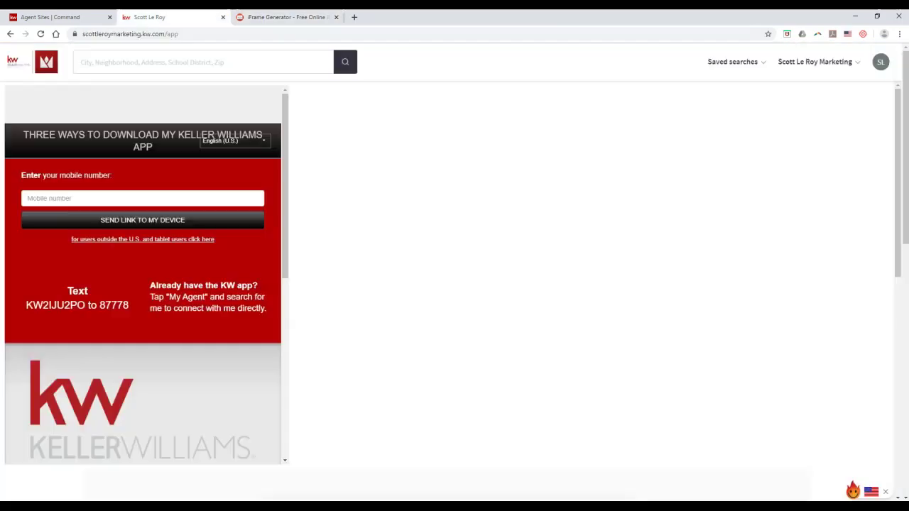
scroll(235, 274, "down", 2)
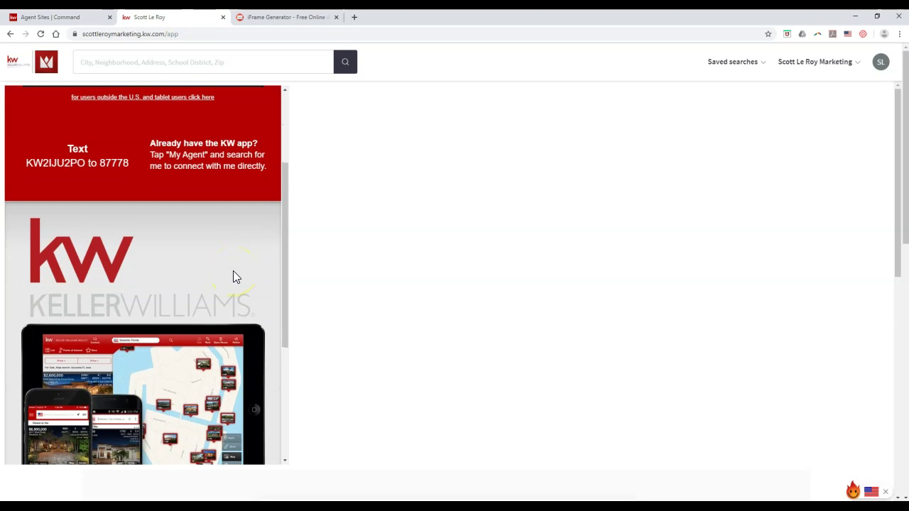
scroll(236, 276, "down", 1)
scroll(235, 276, "down", 4)
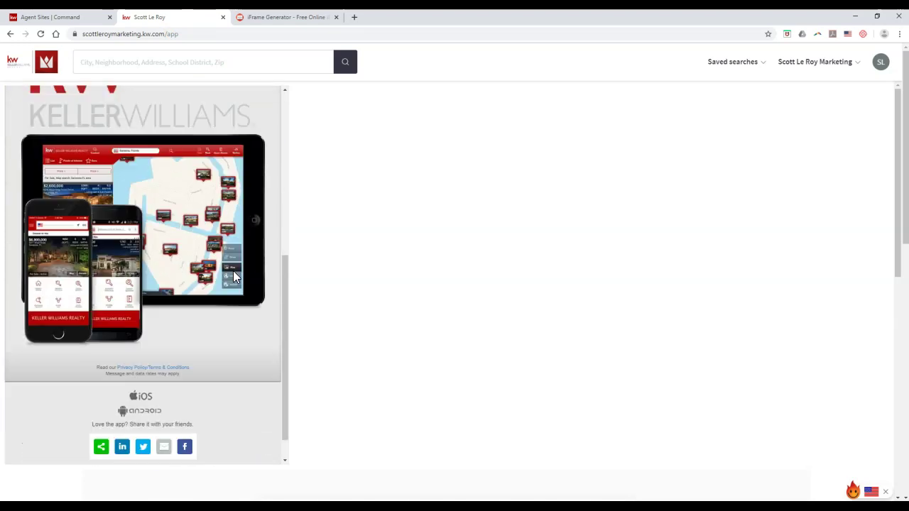
scroll(235, 277, "up", 8)
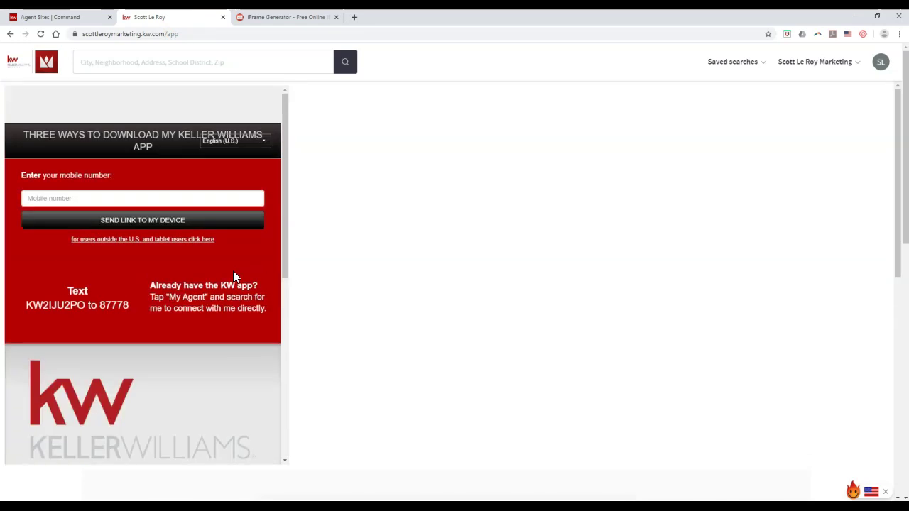
left_click(223, 17)
Load the agent site from its address and open the Blog page from the navigation menu.
left_click(147, 33)
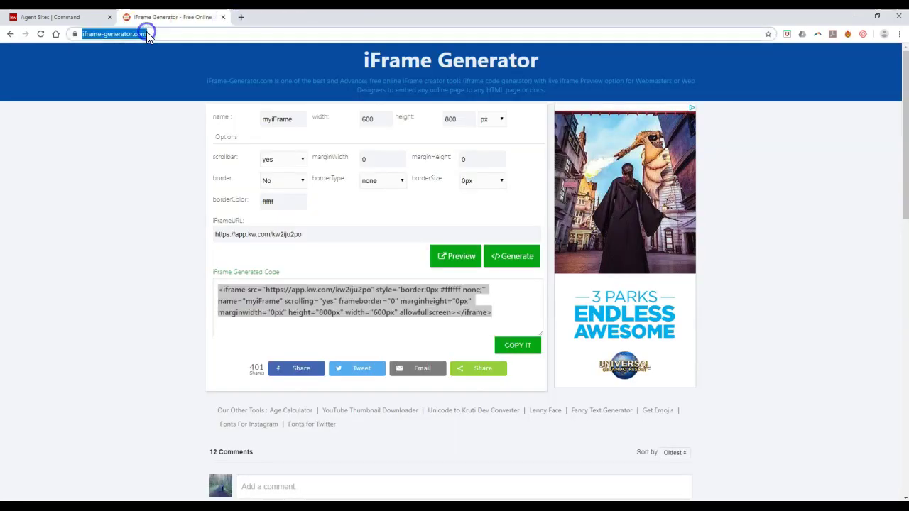
type("scottlero")
key("Return")
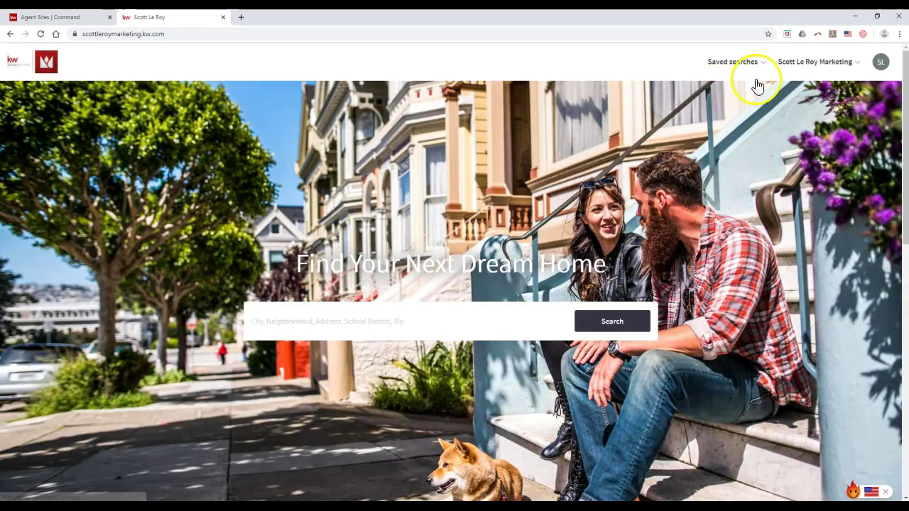
left_click(809, 68)
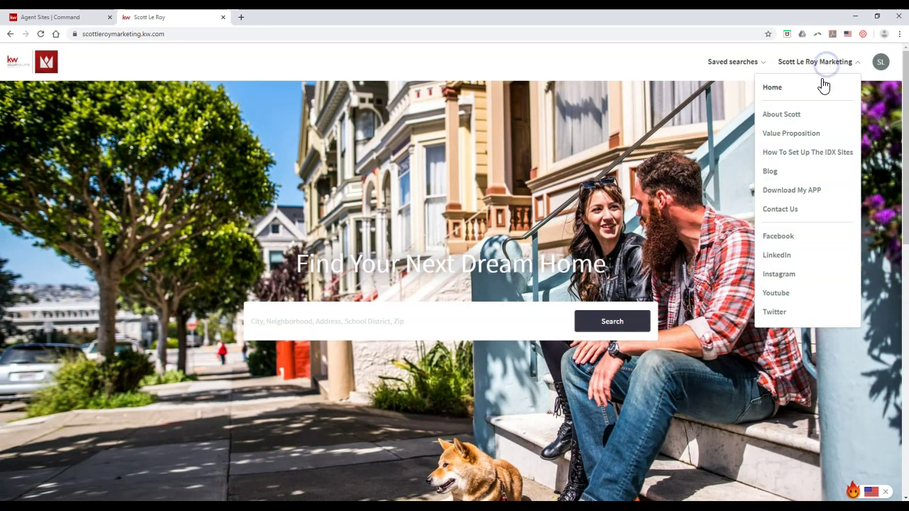
left_click(772, 177)
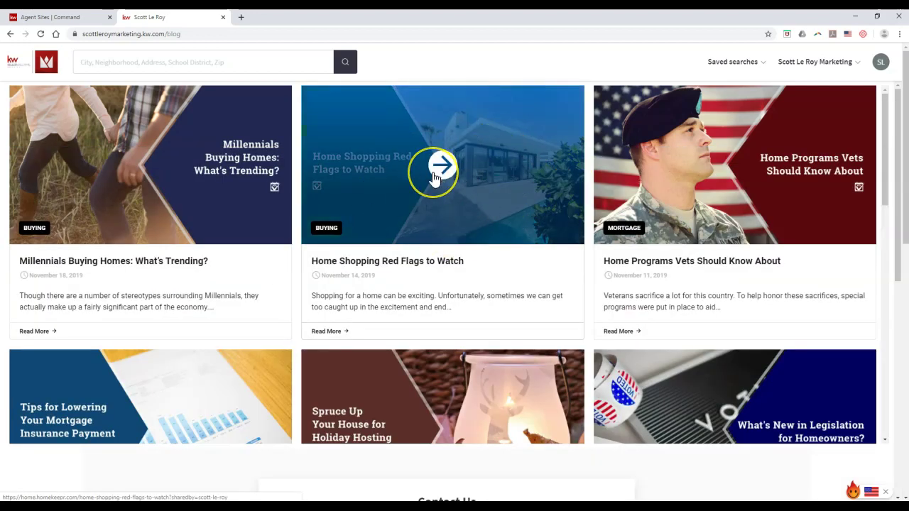
scroll(447, 210, "down", 4)
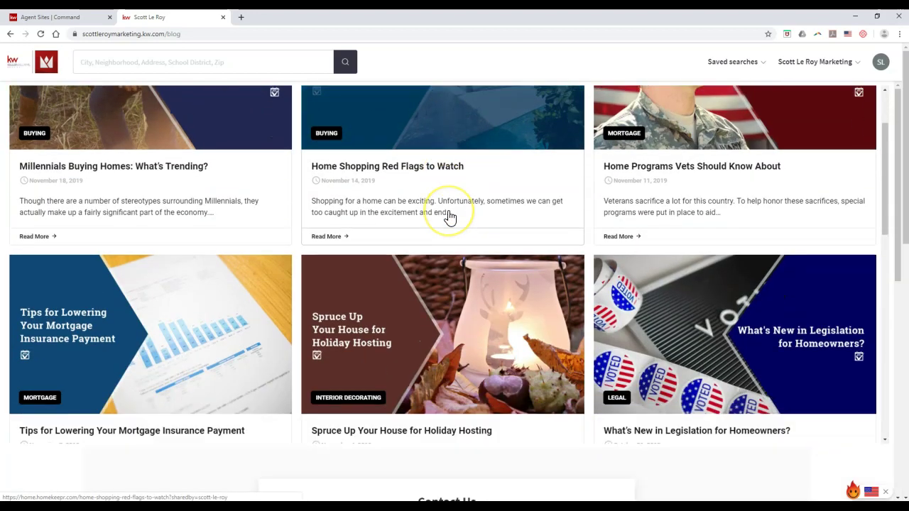
scroll(449, 217, "down", 3)
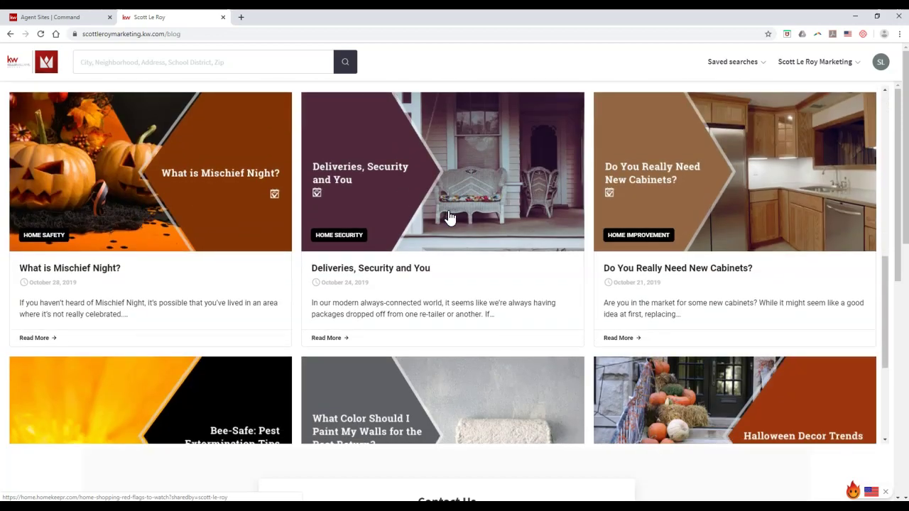
scroll(449, 217, "up", 7)
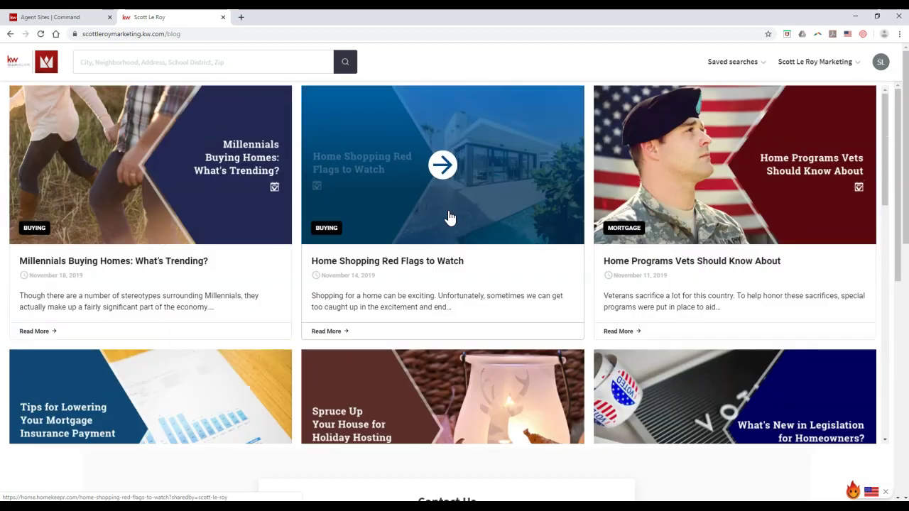
Close the agent website tab to return to Command's Agent Site Pages list.
left_click(223, 18)
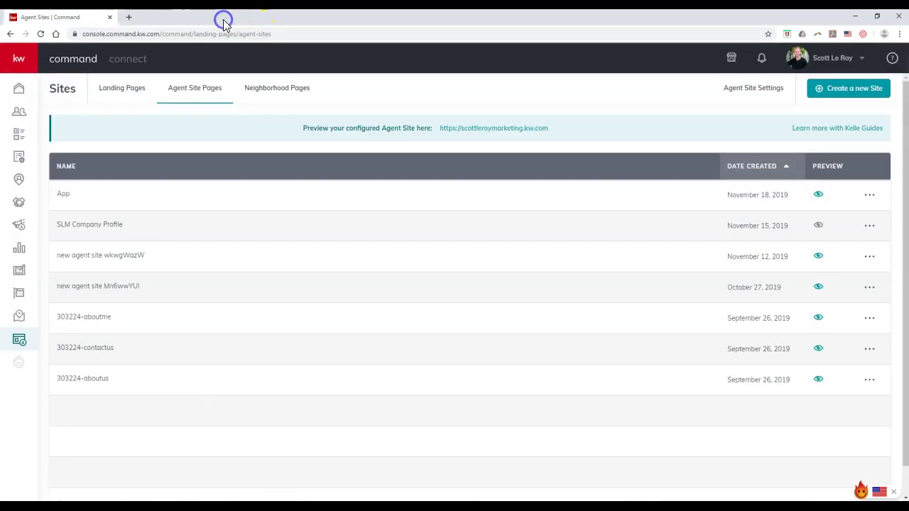